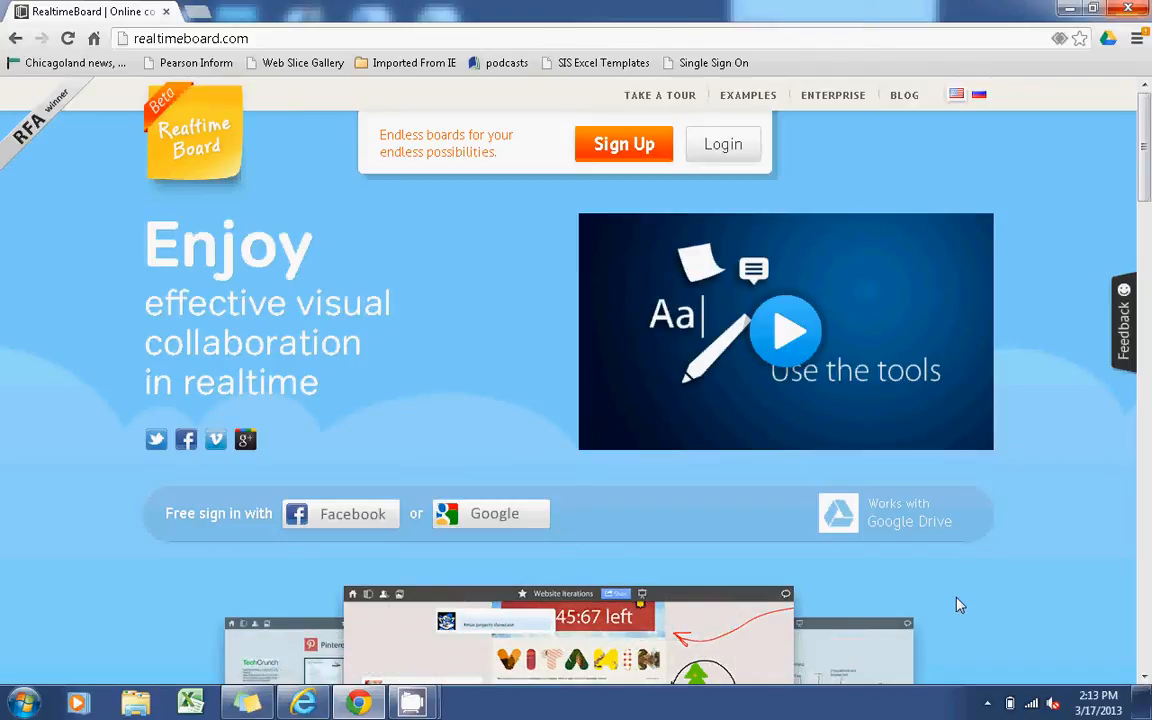
# - Look through all the example boards in the RealtimeBoard home page slideshow and return to the top of the page
pyautogui.moveTo(1145, 175); pyautogui.dragTo(1146, 254)
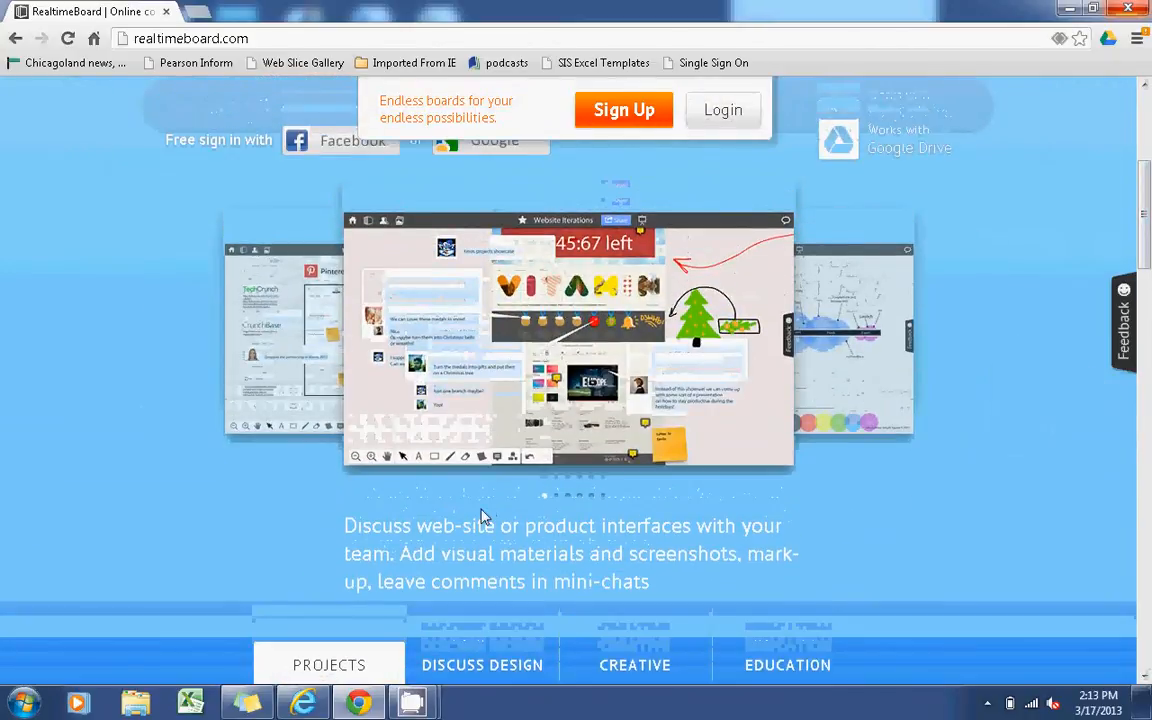
pyautogui.click(557, 502)
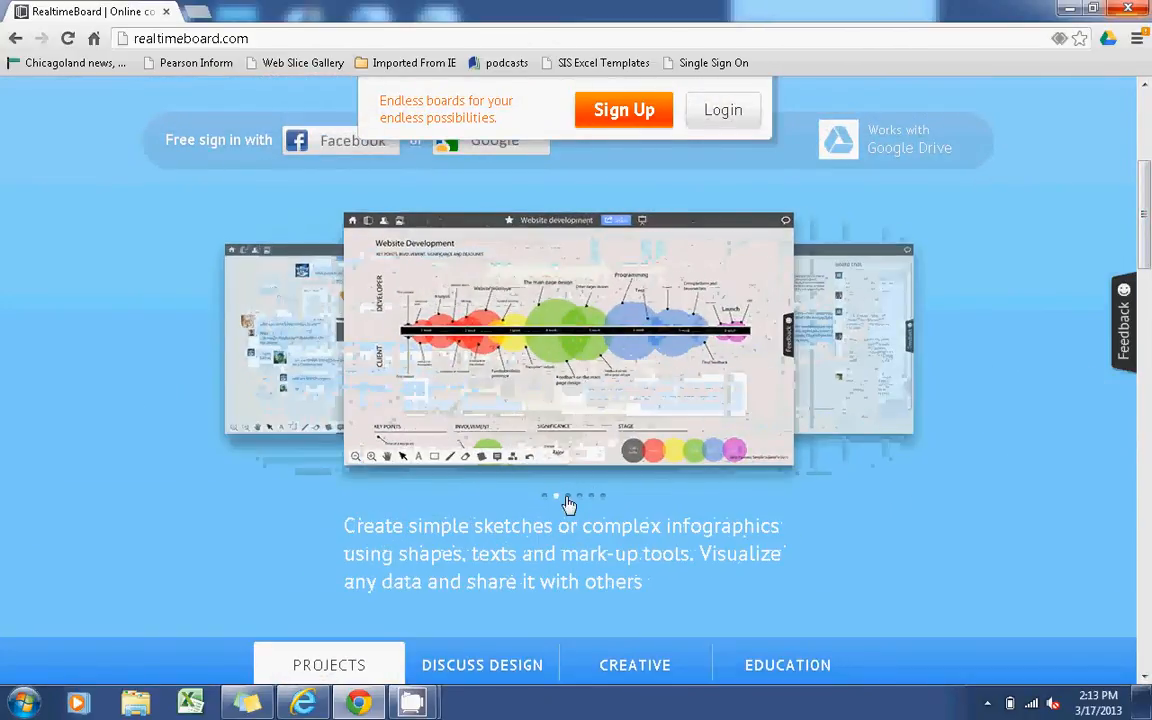
pyautogui.click(569, 505)
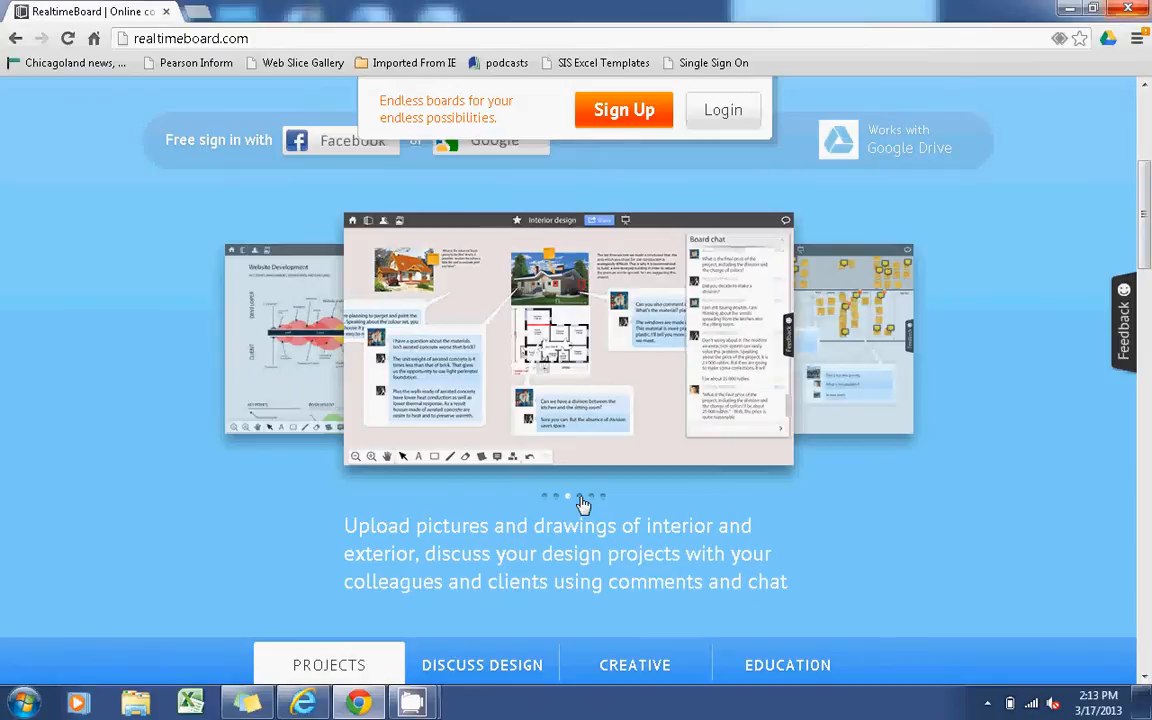
pyautogui.click(582, 503)
pyautogui.click(595, 502)
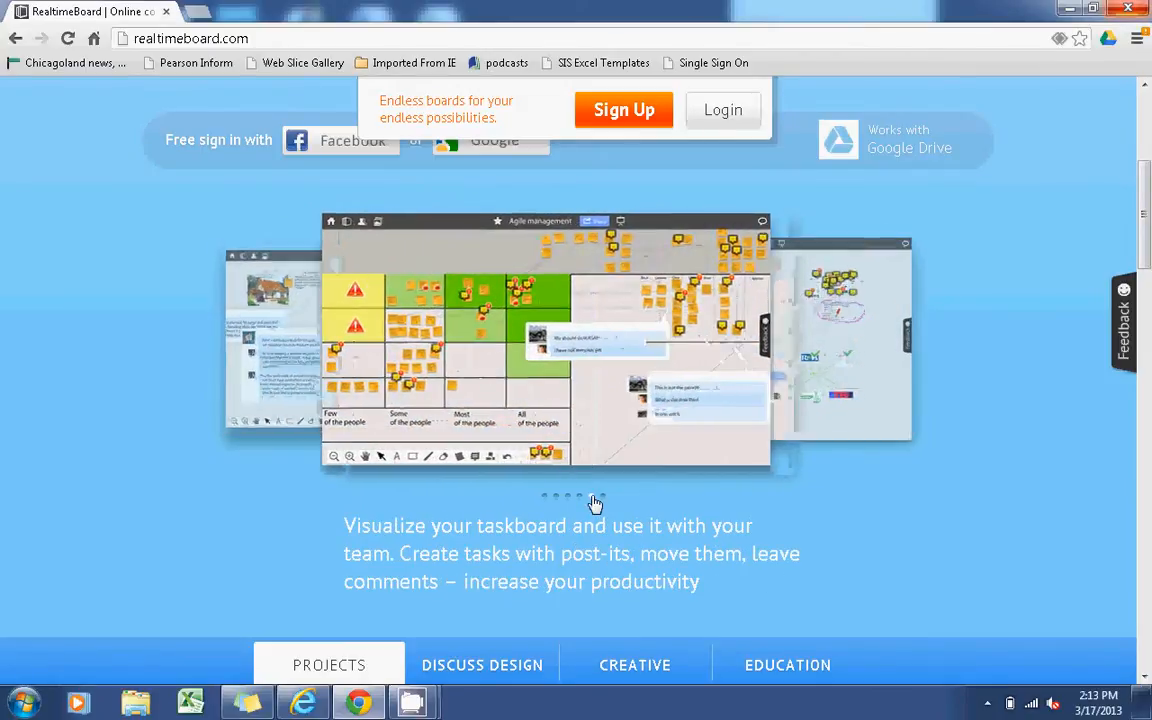
pyautogui.click(604, 503)
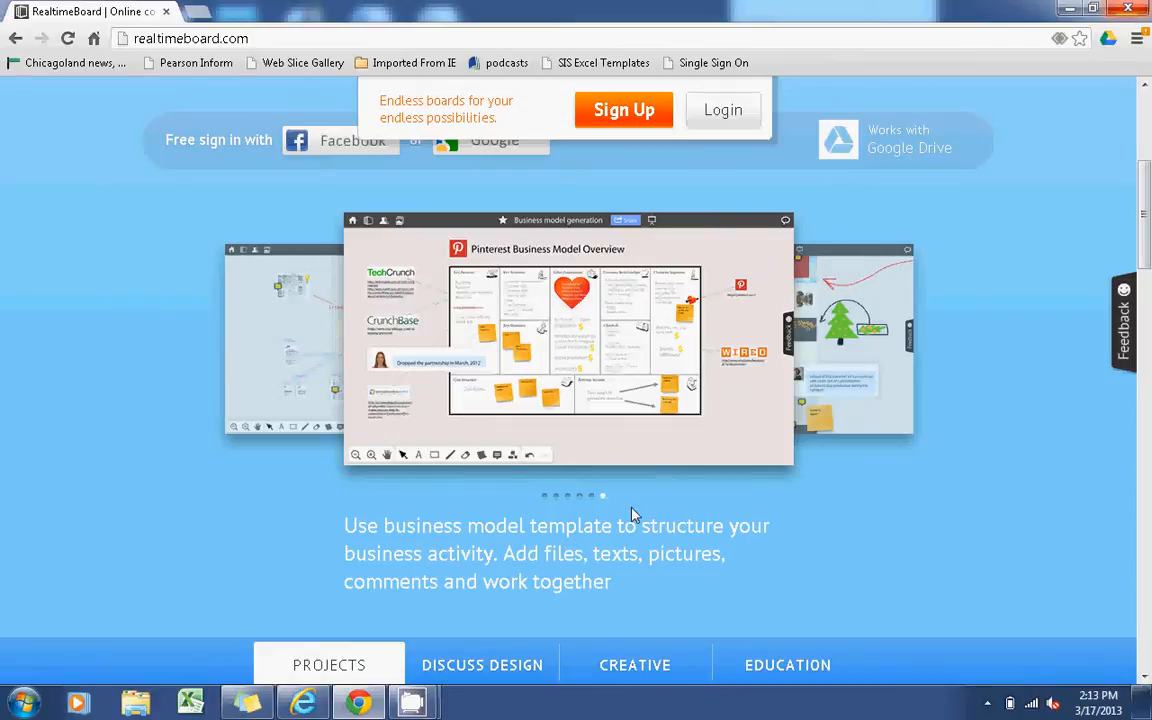
pyautogui.moveTo(1147, 234); pyautogui.dragTo(1149, 125)
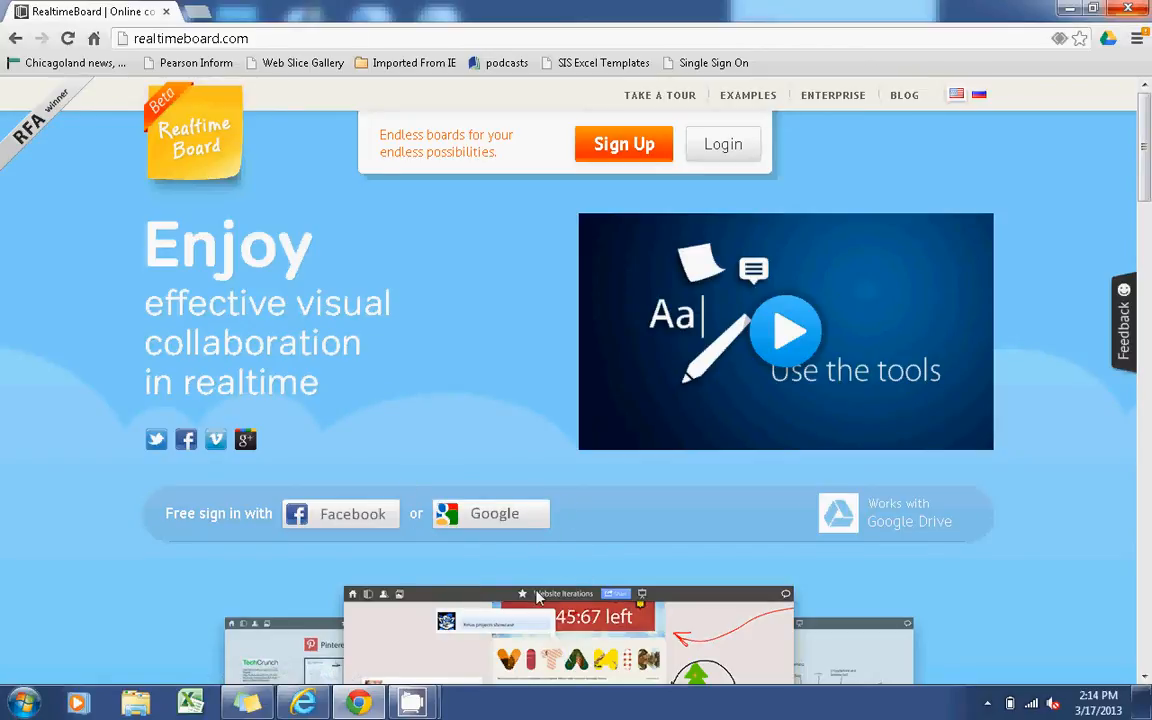
# - Switch to Internet Explorer and open My Realtime Board from the dashboard's recent boards
pyautogui.click(303, 703)
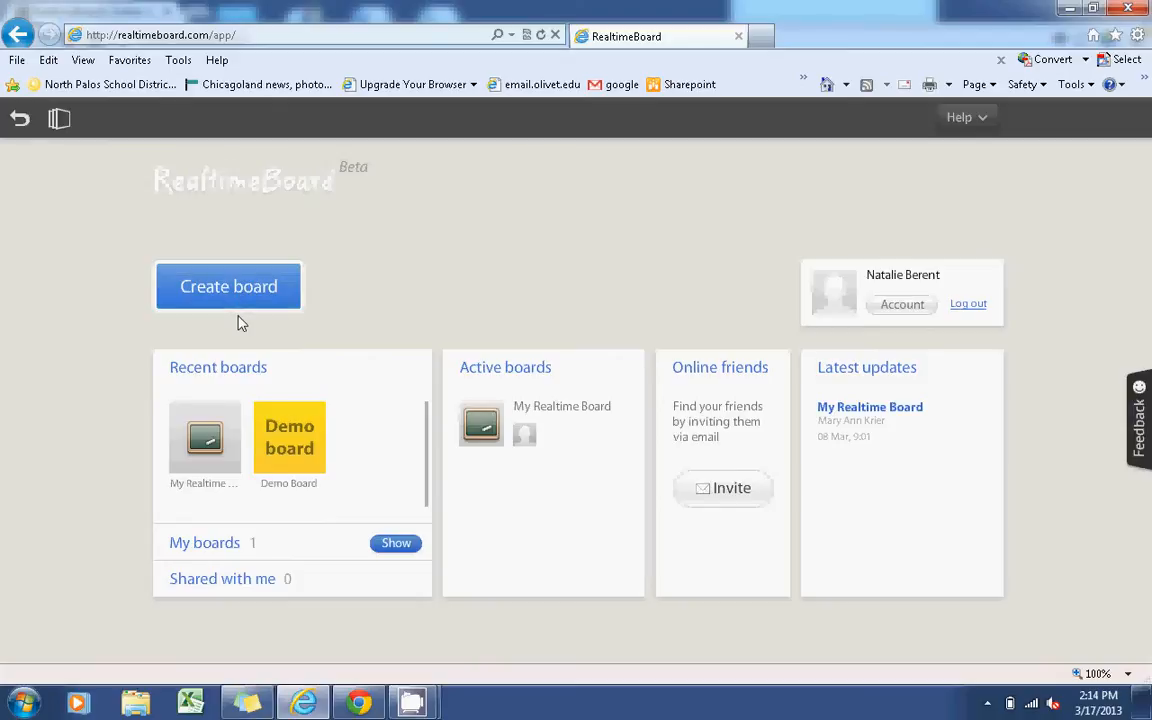
pyautogui.click(207, 440)
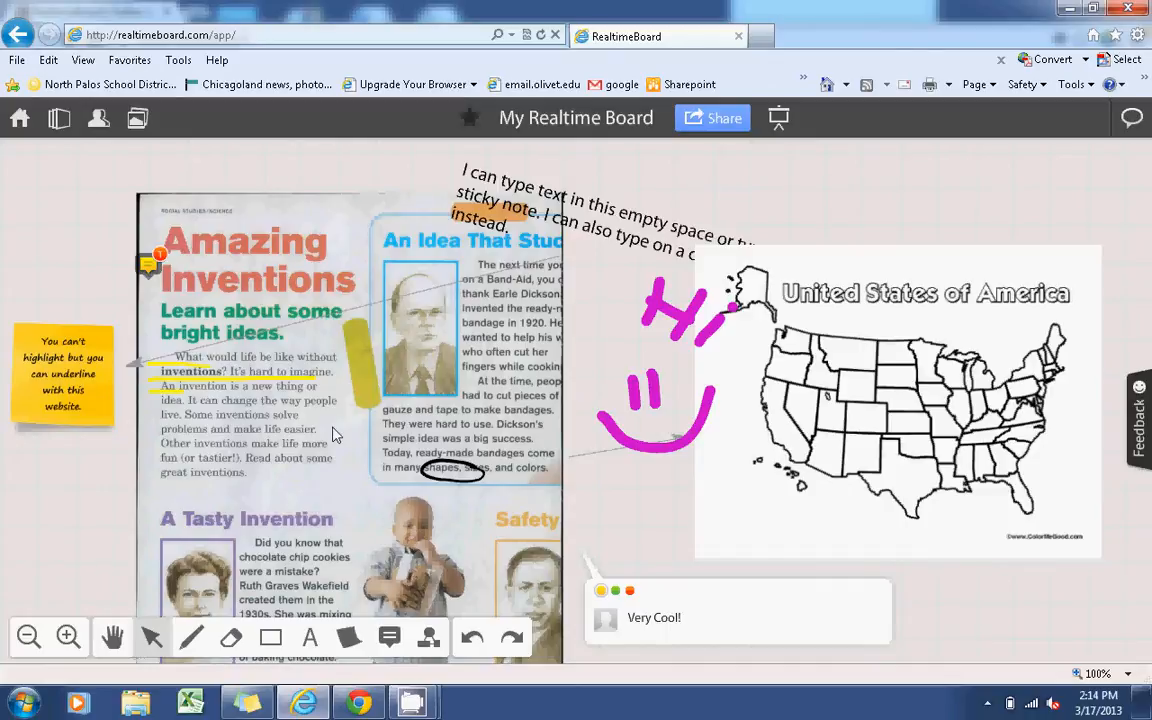
pyautogui.click(19, 122)
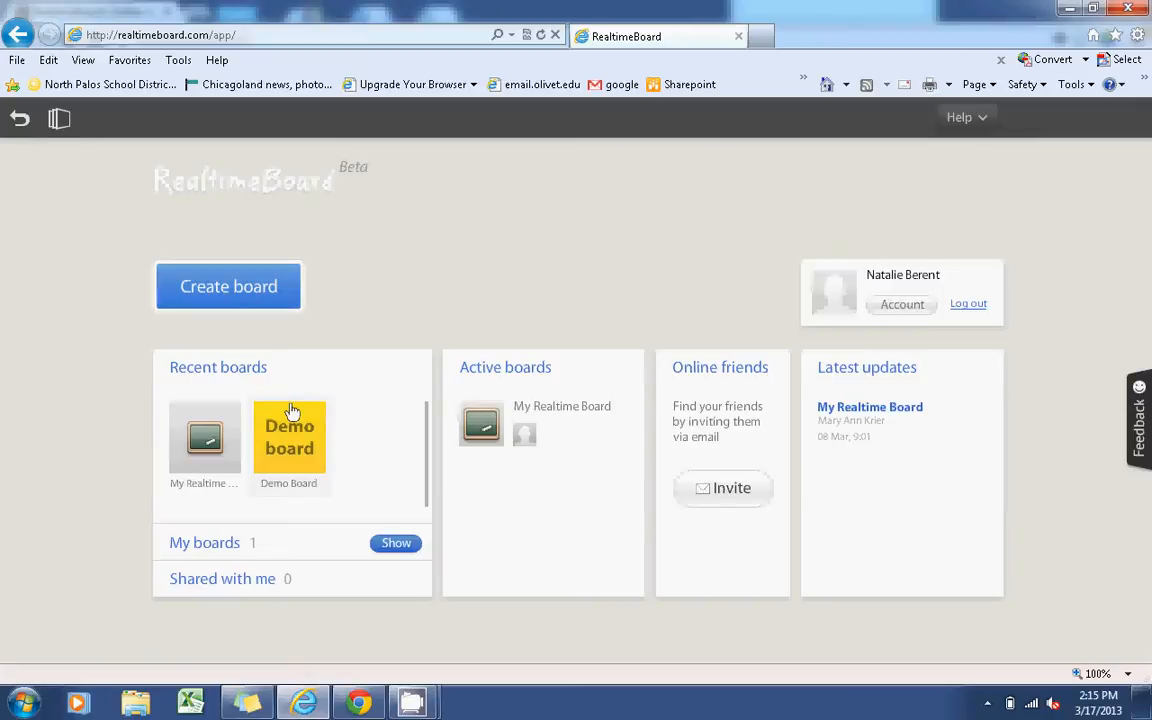
pyautogui.click(225, 432)
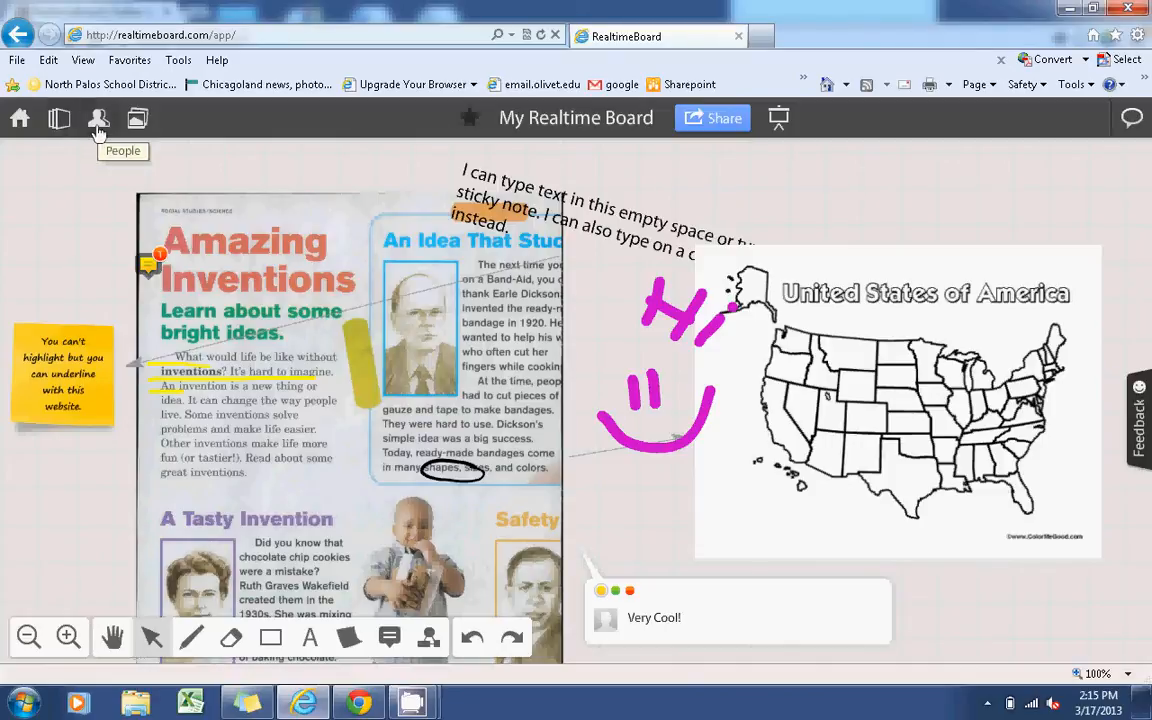
# - View the board's People list and its email invitation form, leaving without inviting anyone
pyautogui.click(98, 124)
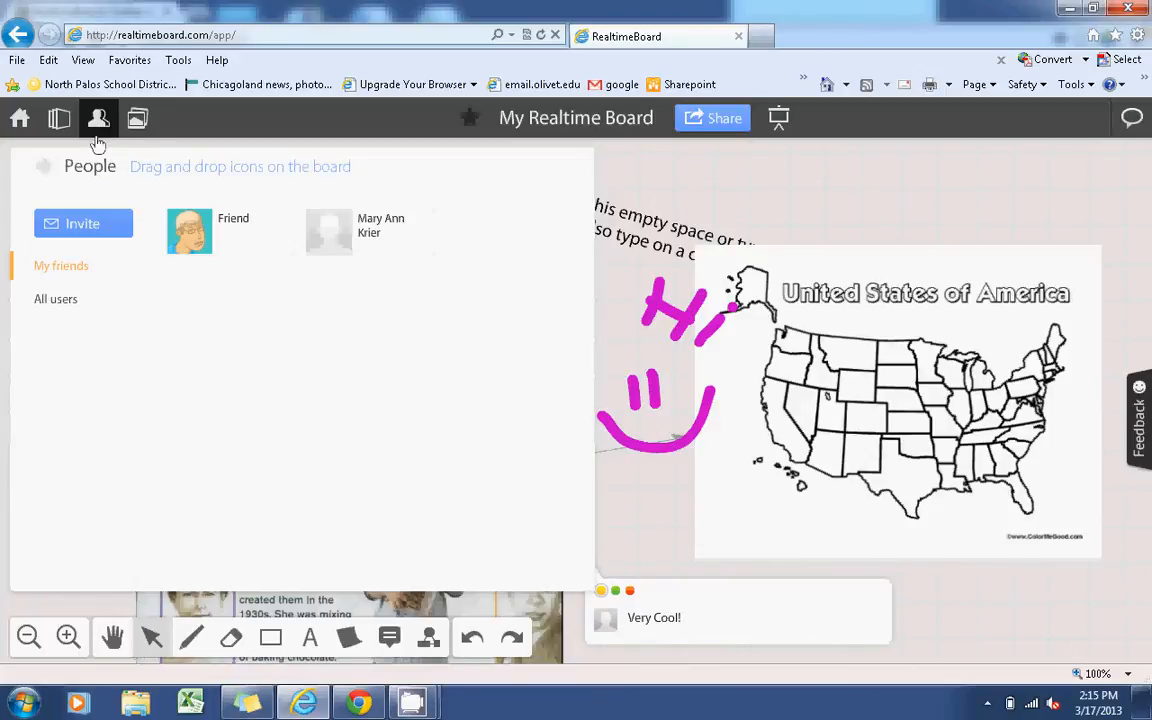
pyautogui.click(89, 232)
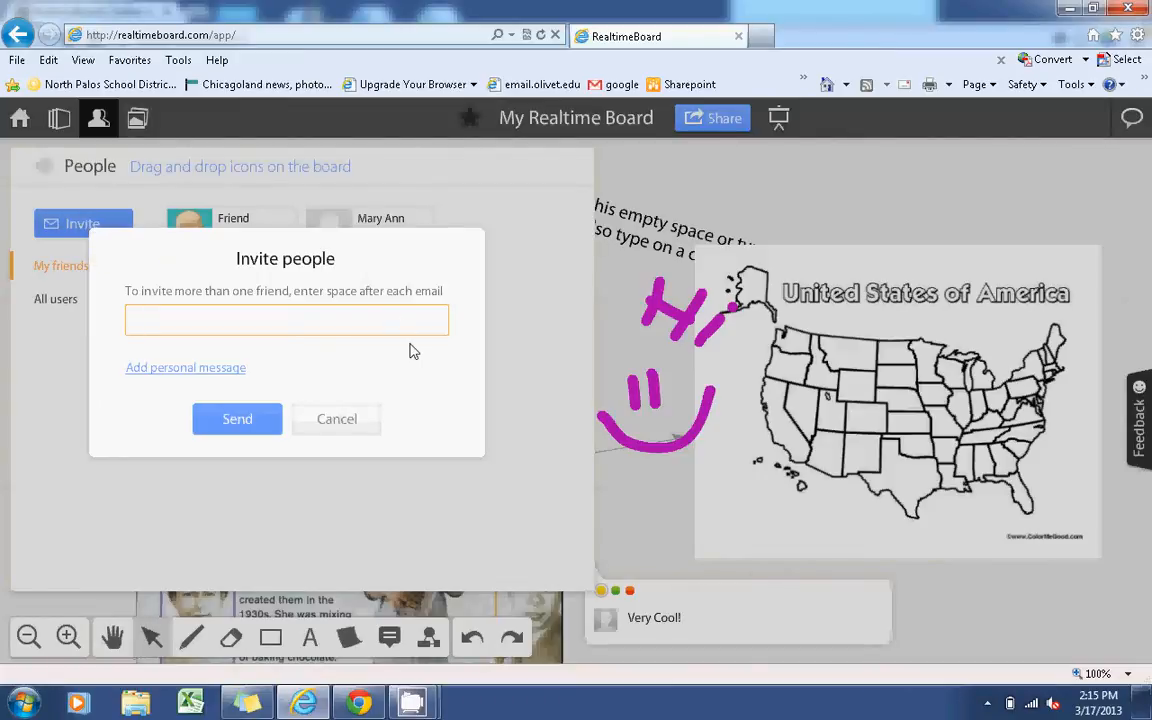
pyautogui.click(350, 430)
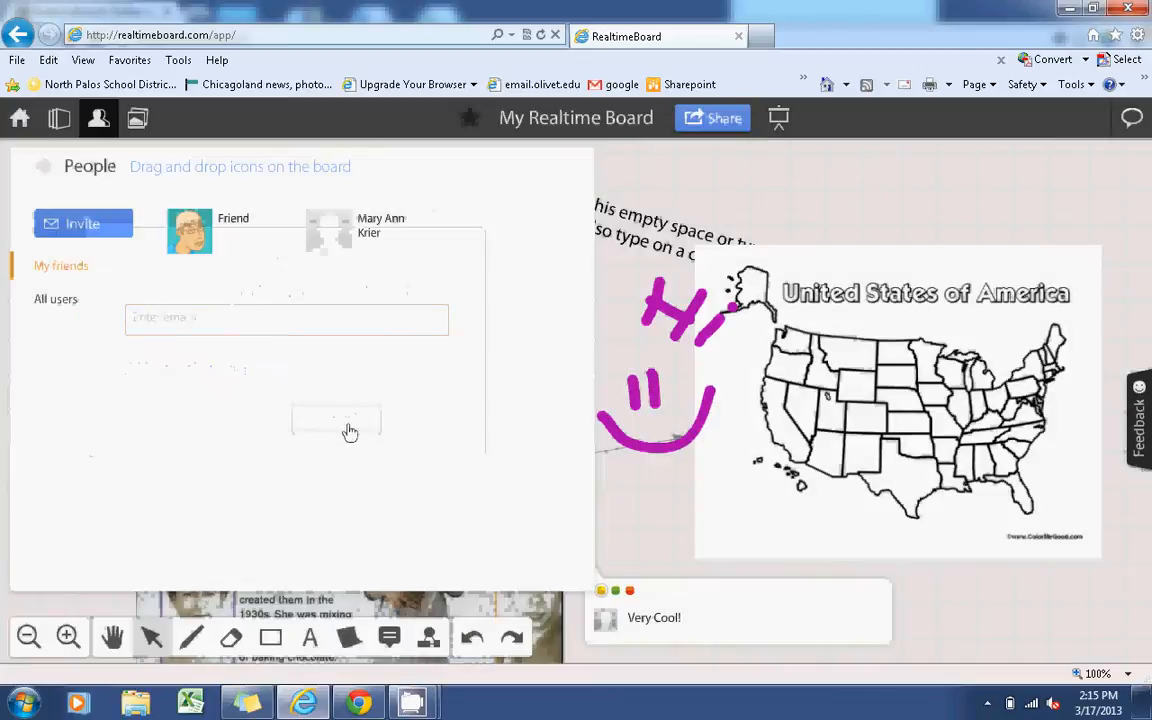
# - Examine the Library's file upload option and the files available from Google Drive, and close the Library without adding anything
pyautogui.click(138, 118)
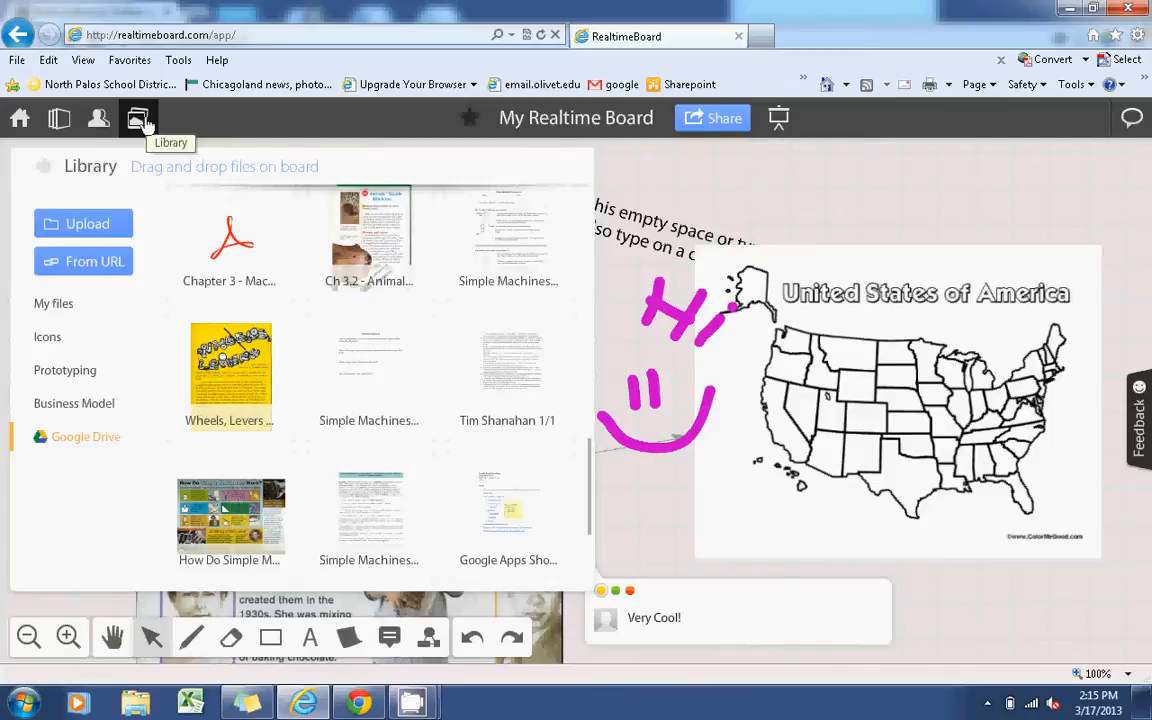
pyautogui.click(116, 229)
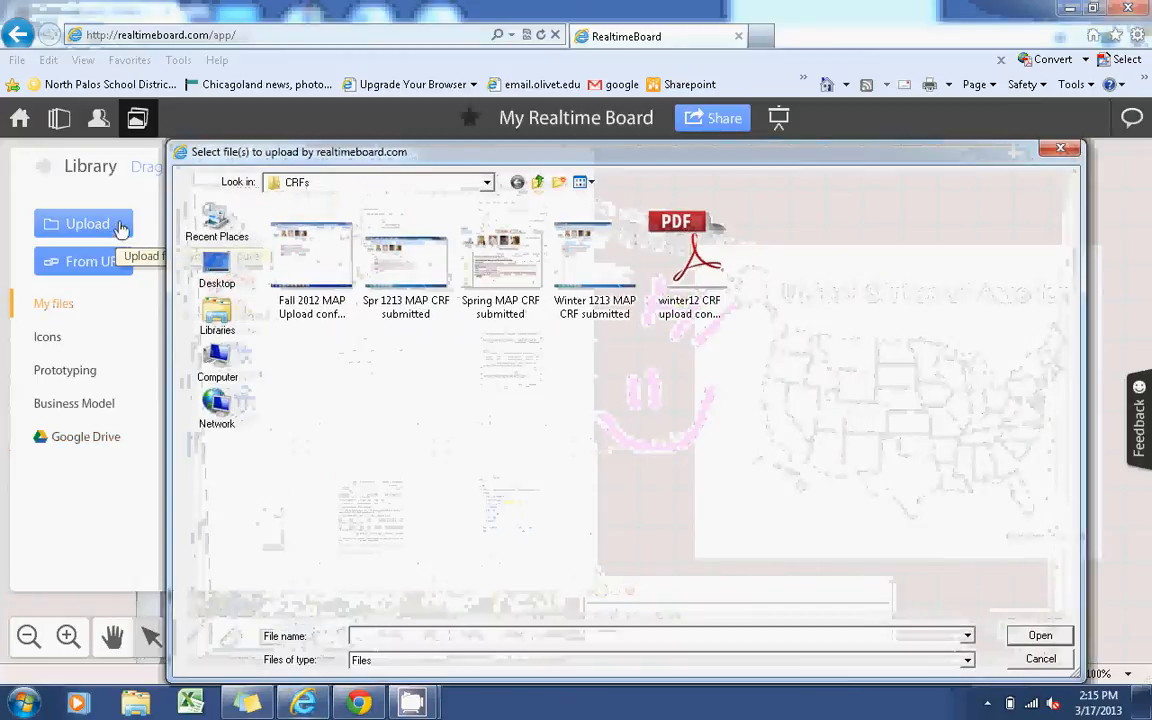
pyautogui.click(1058, 149)
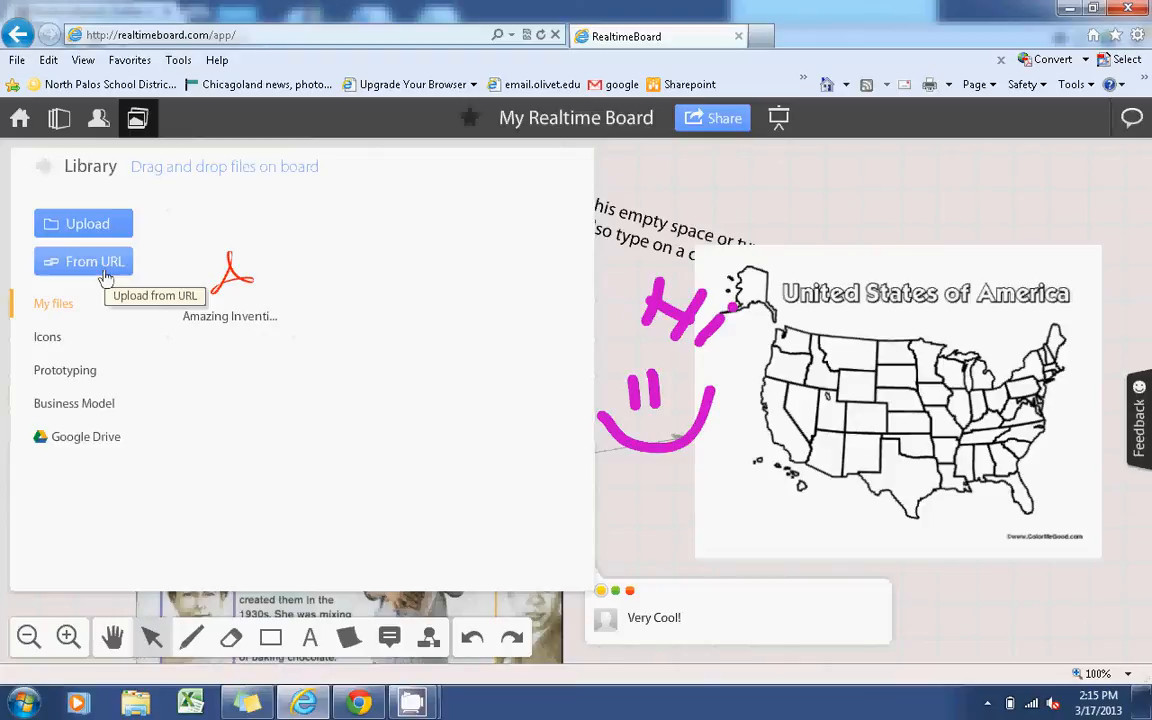
pyautogui.click(85, 445)
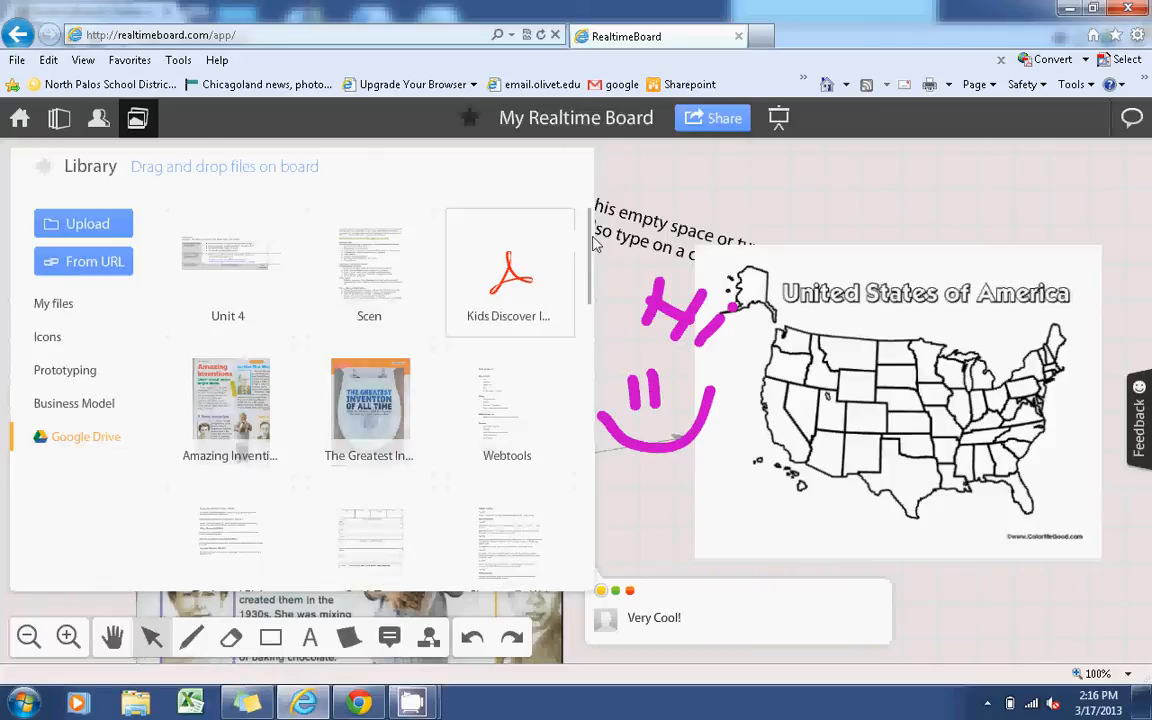
pyautogui.moveTo(591, 245); pyautogui.dragTo(512, 138)
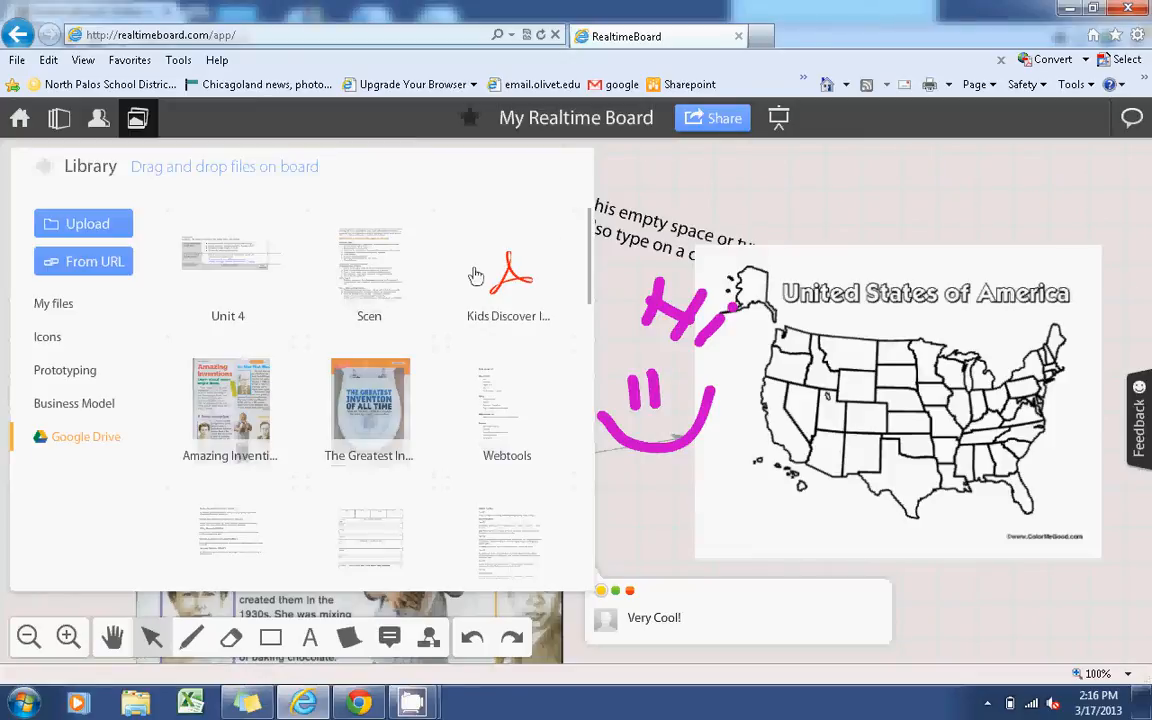
pyautogui.click(684, 188)
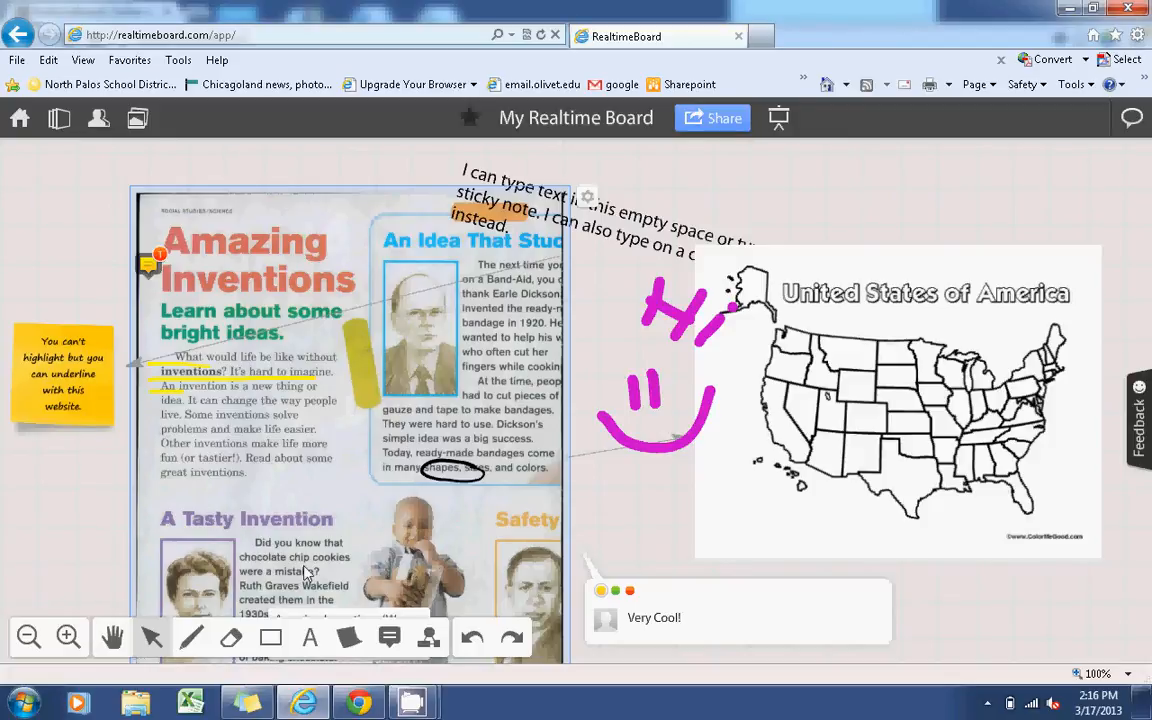
# - Place a small dot in the margin beside the article with the thinnest black pen stroke, and try the eraser and rectangle tools
pyautogui.click(192, 642)
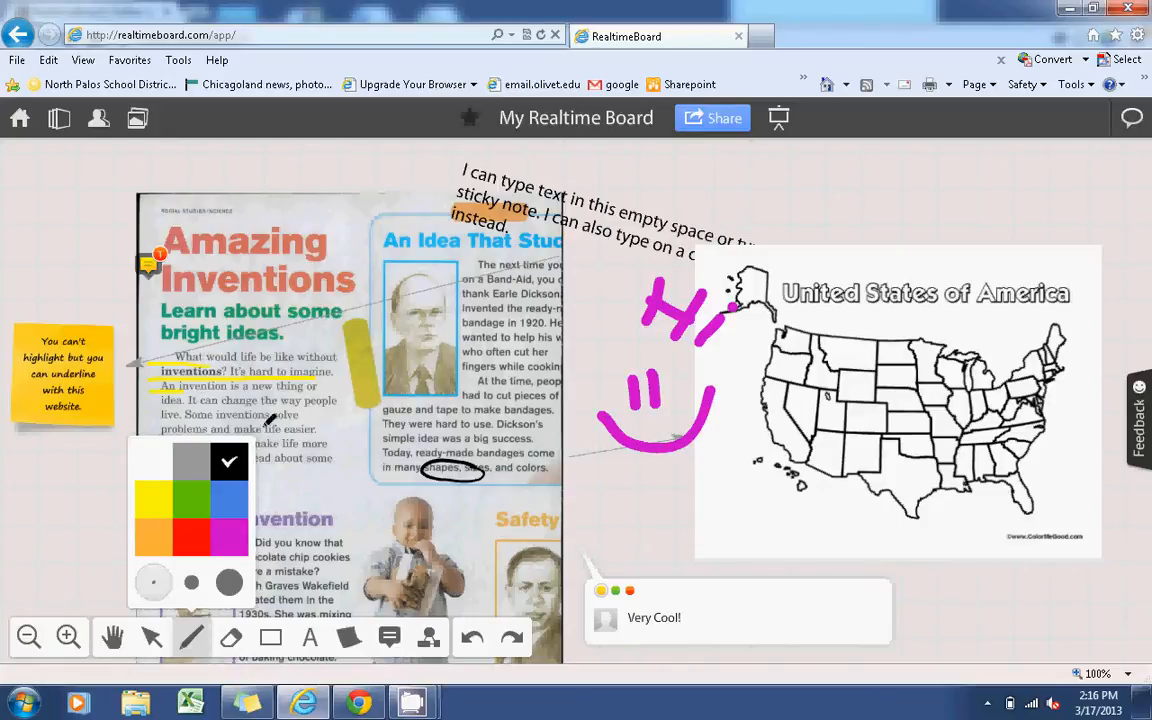
pyautogui.click(191, 582)
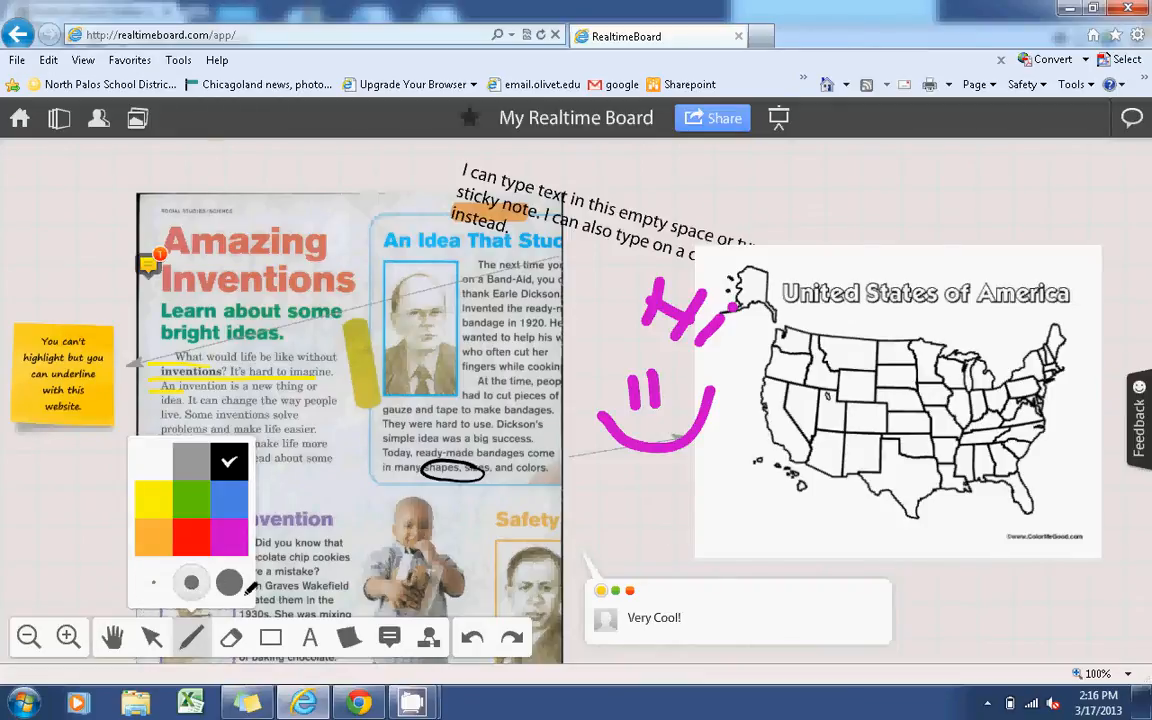
pyautogui.click(154, 584)
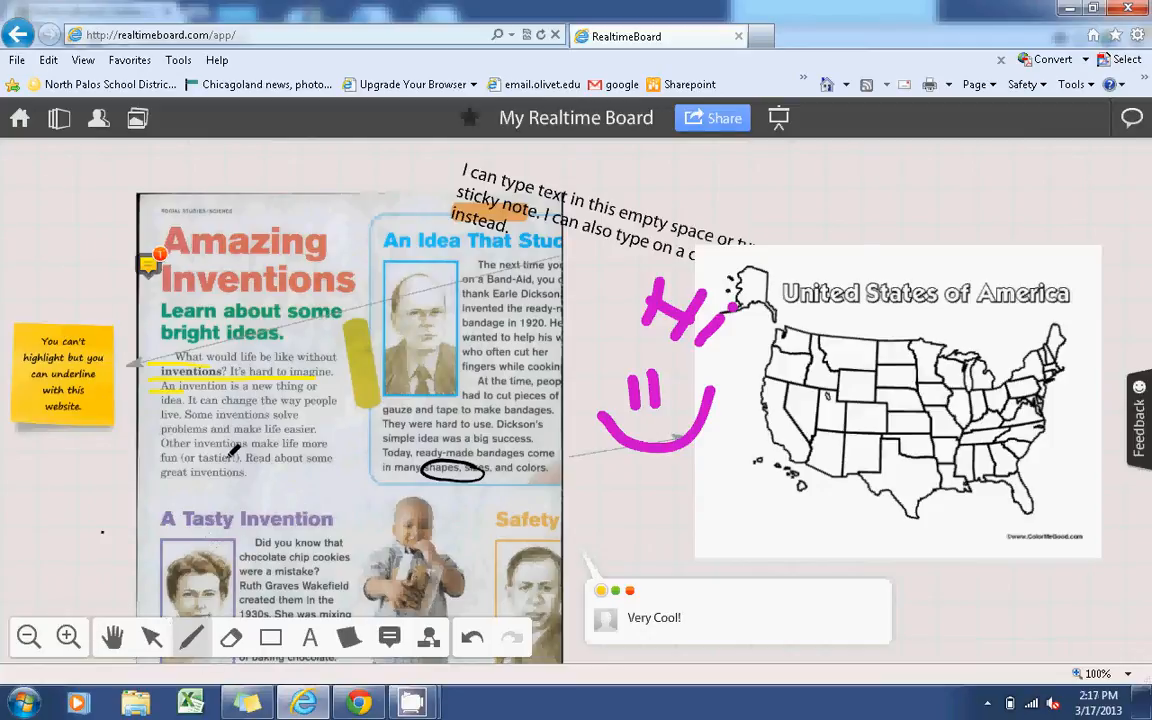
pyautogui.click(233, 642)
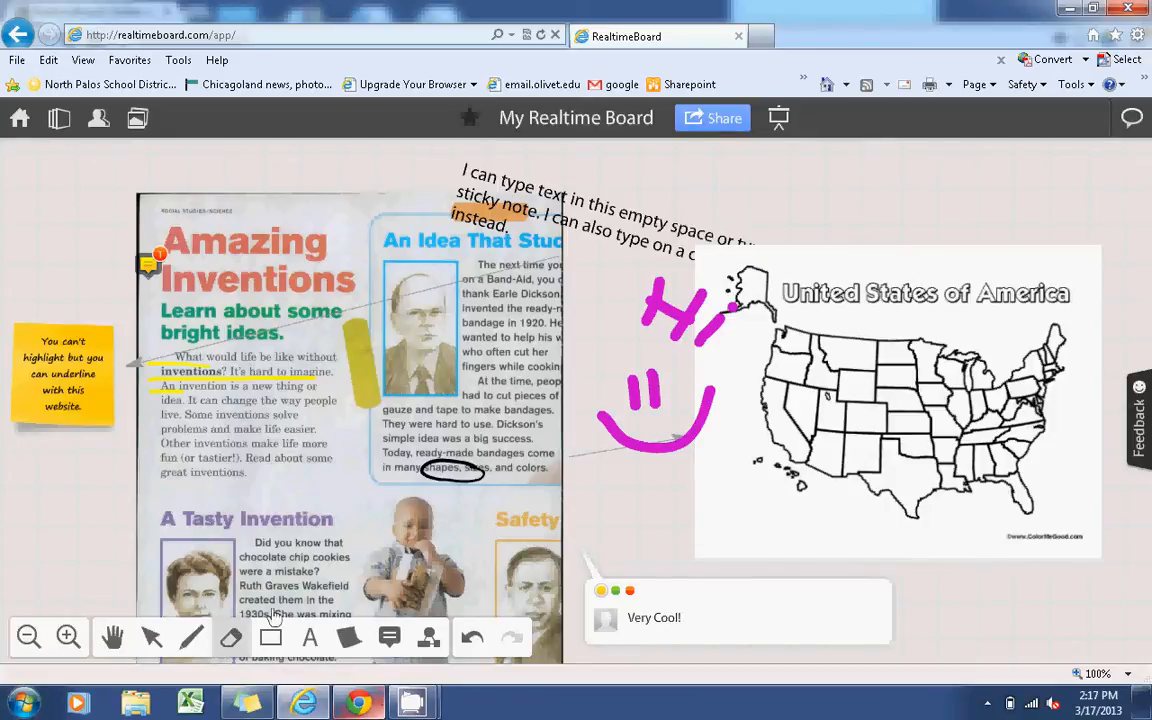
pyautogui.click(266, 641)
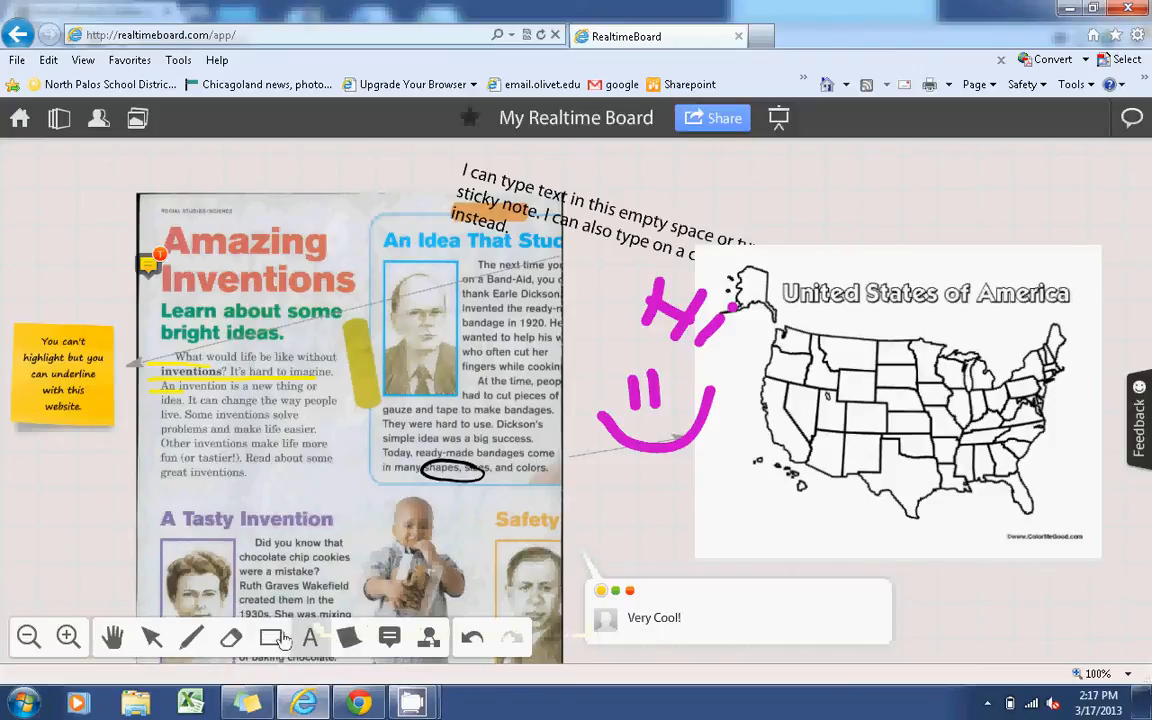
# - Add the text "Typing can be done anywhere." in the empty space above the United States map and enlarge it to about size 28.6
pyautogui.click(316, 639)
pyautogui.click(700, 253)
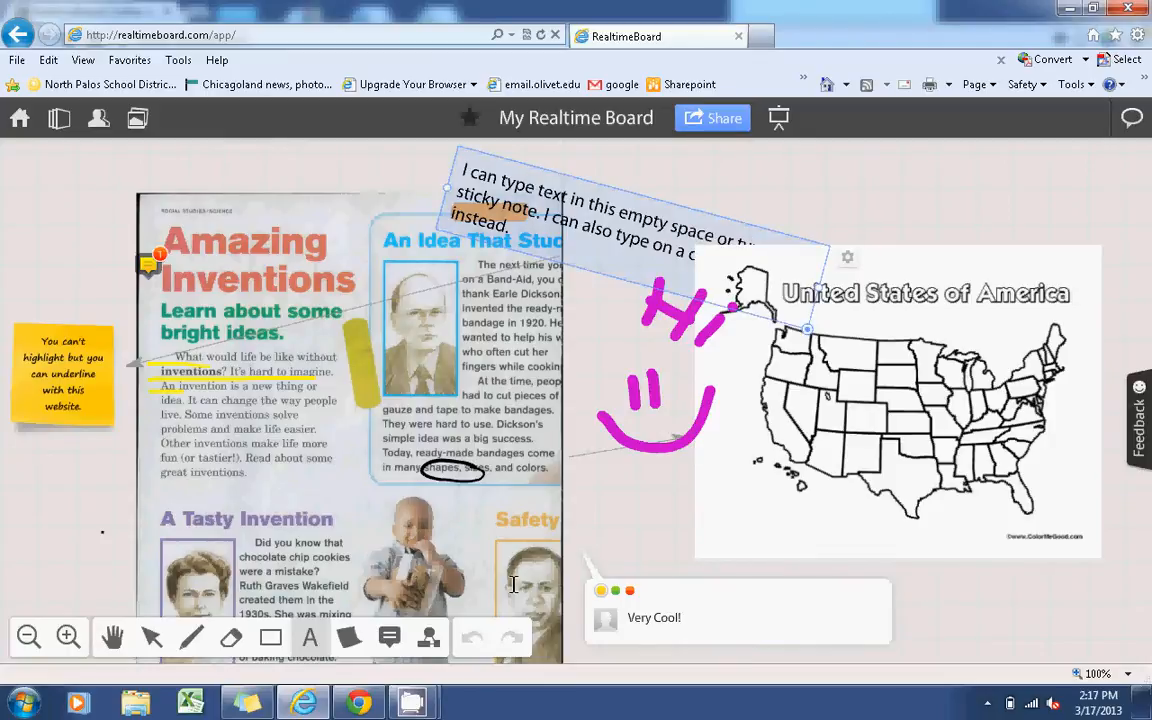
pyautogui.click(826, 174)
pyautogui.click(826, 174)
pyautogui.write('Typing can be done anywhere.')
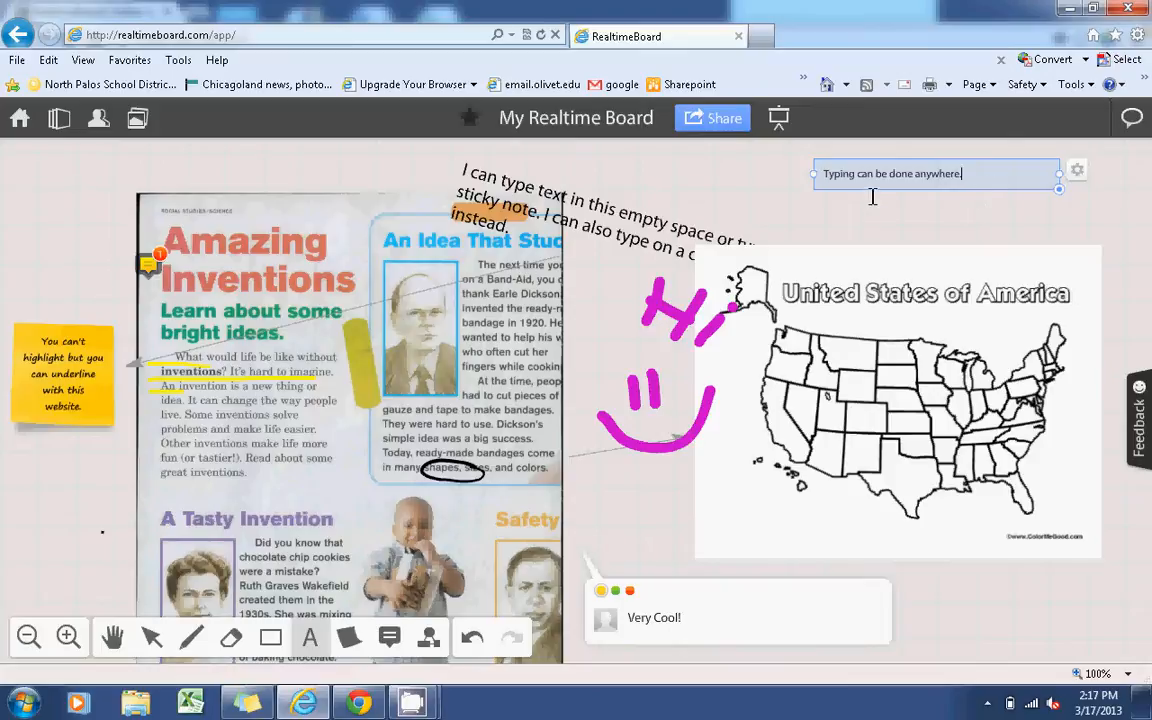
pyautogui.click(947, 173)
pyautogui.moveTo(975, 191); pyautogui.dragTo(1016, 194)
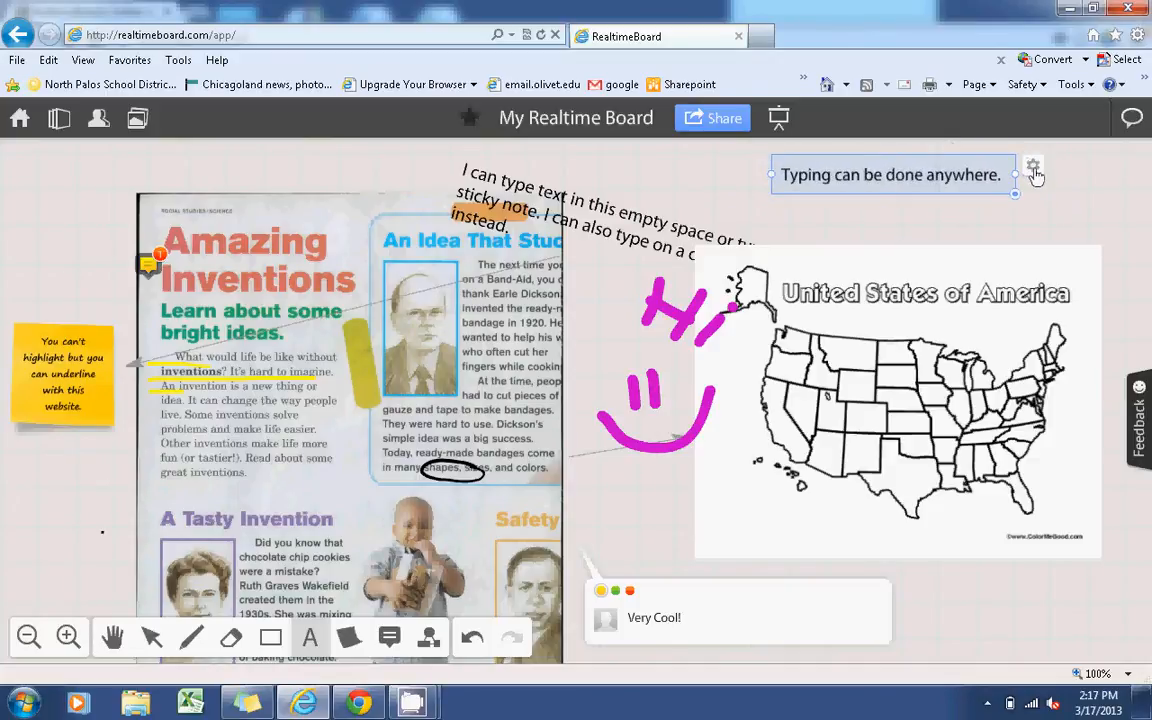
# - Format the "Typing can be done anywhere." text in red at font size 32 and lock it
pyautogui.click(1034, 170)
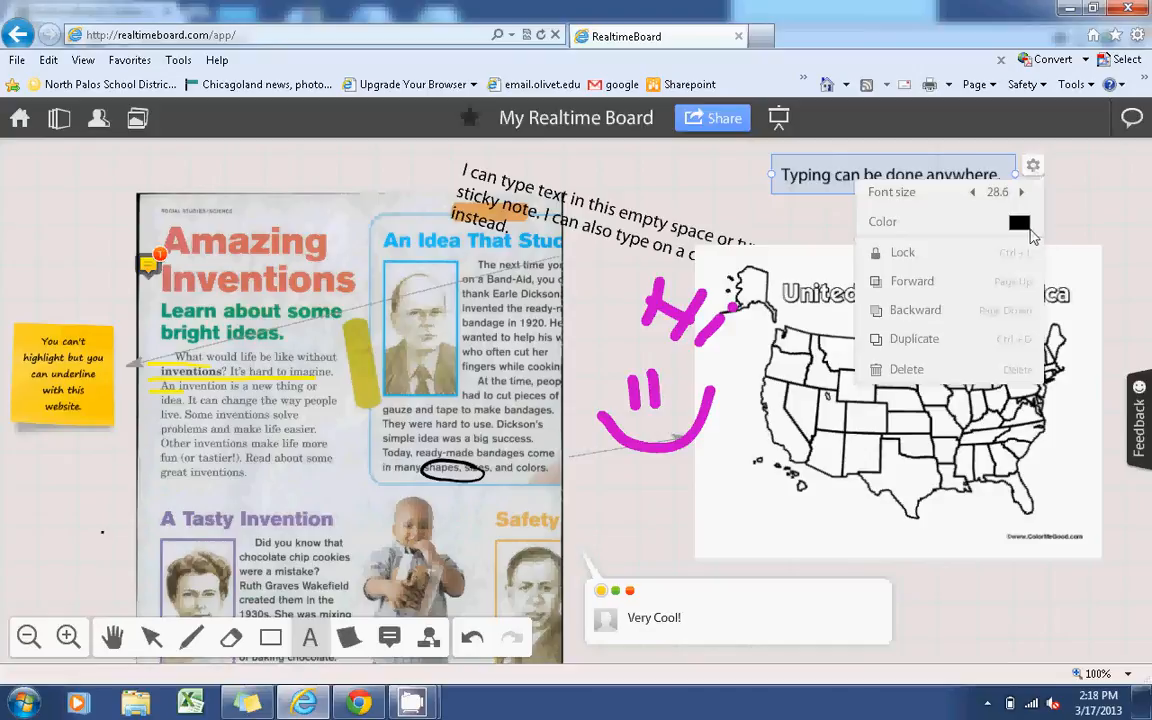
pyautogui.click(1024, 228)
pyautogui.click(1097, 260)
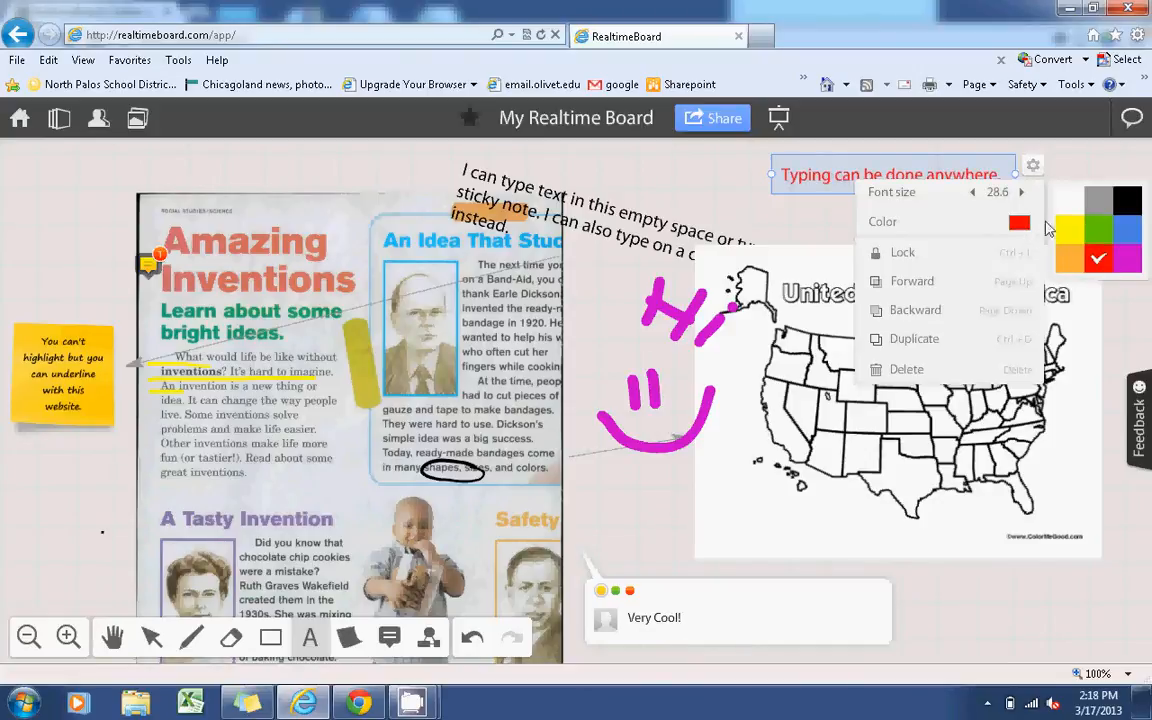
pyautogui.click(1022, 193)
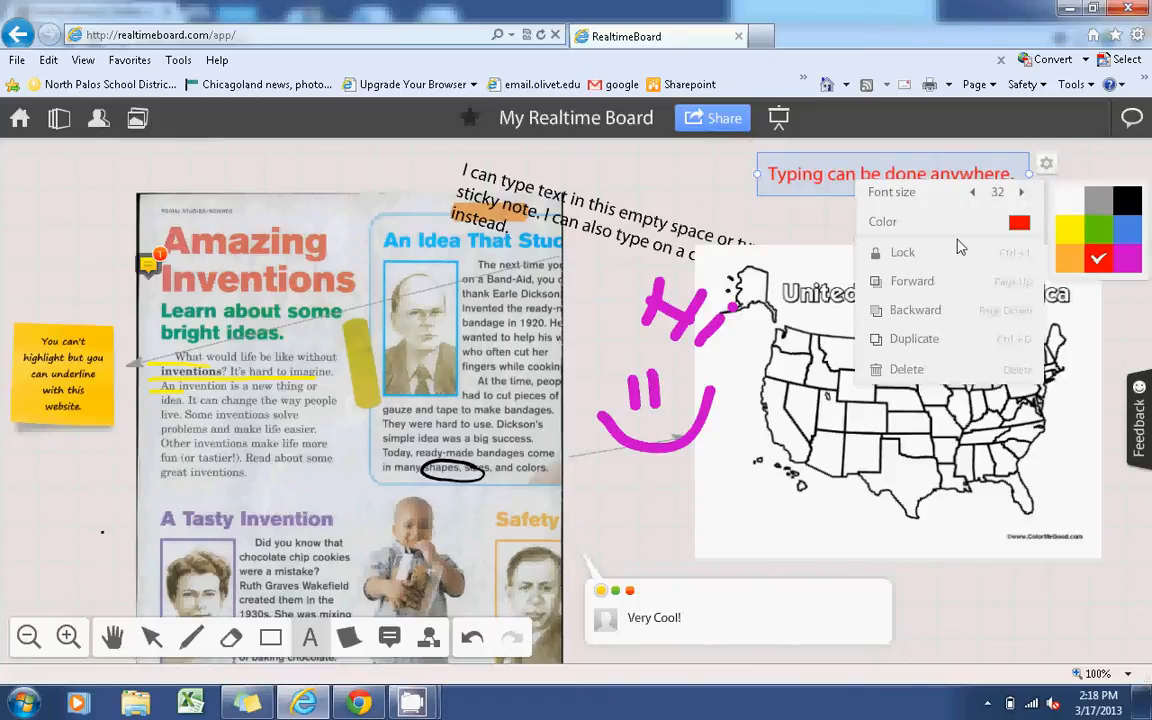
pyautogui.click(915, 256)
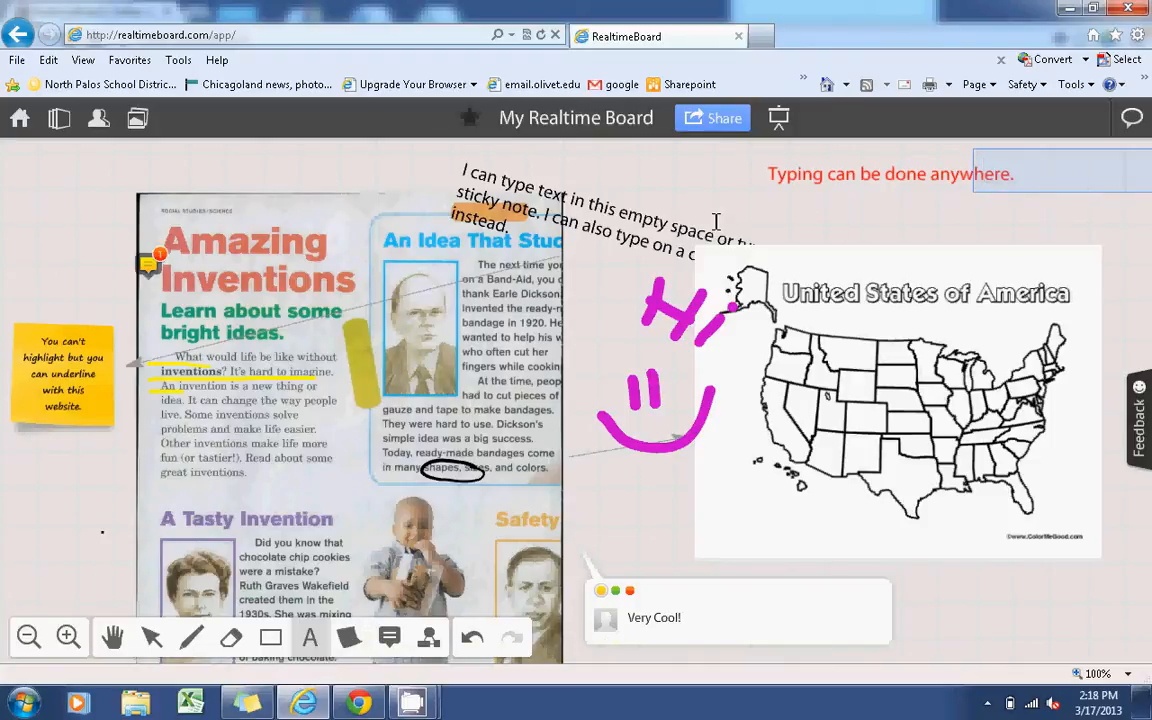
# - Add a sticky note with filler text above the existing note beside the article and shrink it to about that note's size
pyautogui.click(346, 648)
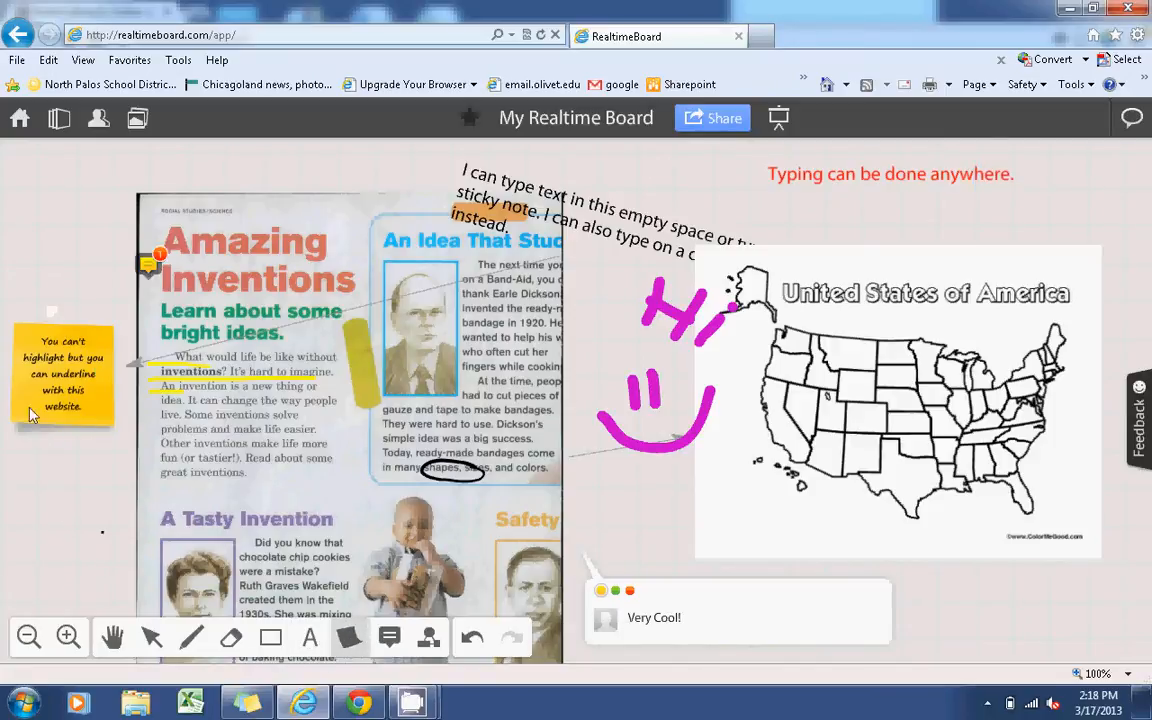
pyautogui.click(84, 190)
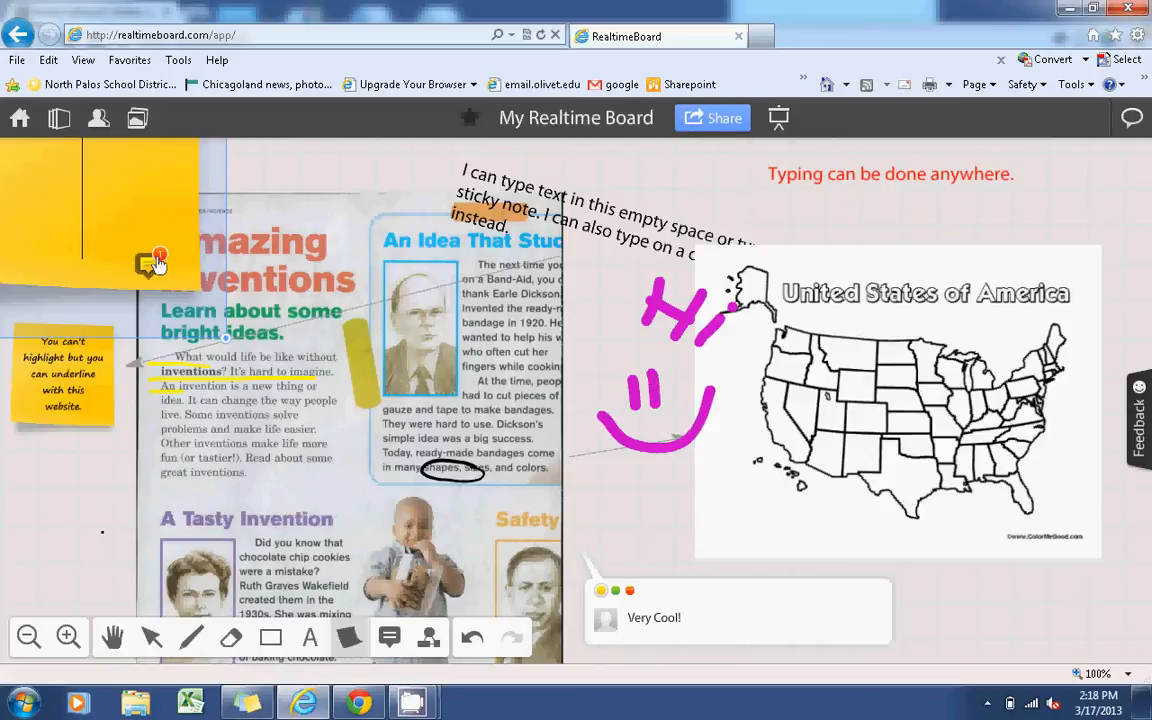
pyautogui.write('J')
pyautogui.press('BackSpace')
pyautogui.write('Majority')
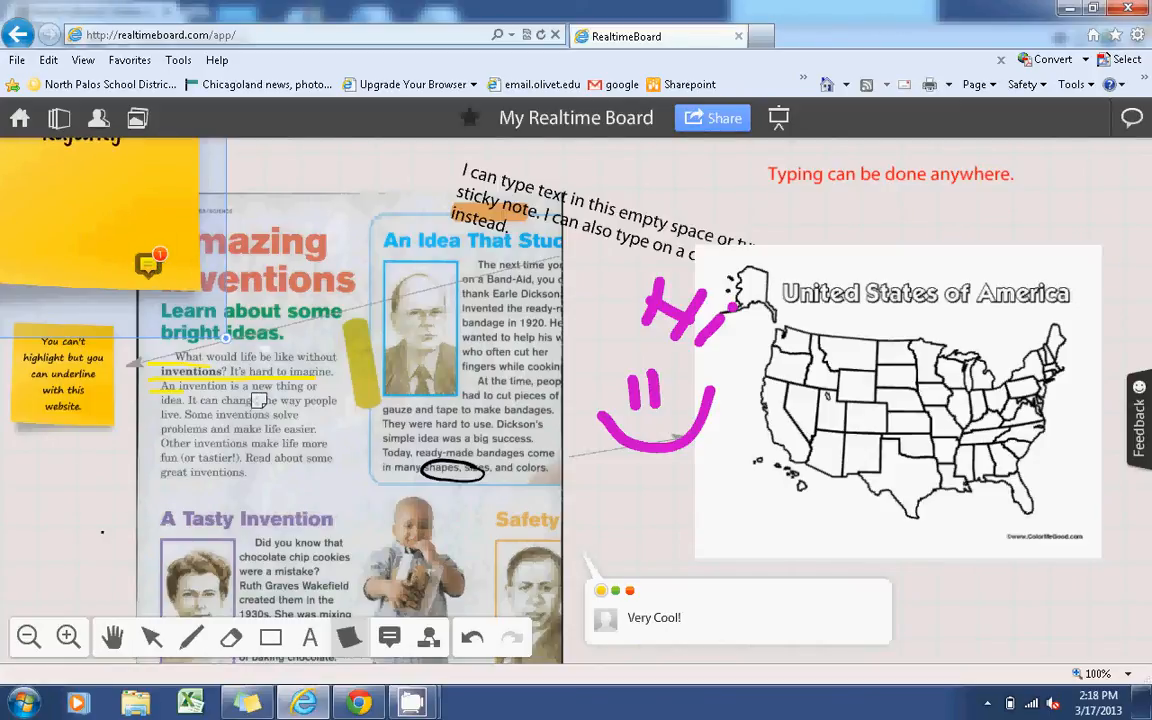
pyautogui.moveTo(228, 343); pyautogui.dragTo(143, 240)
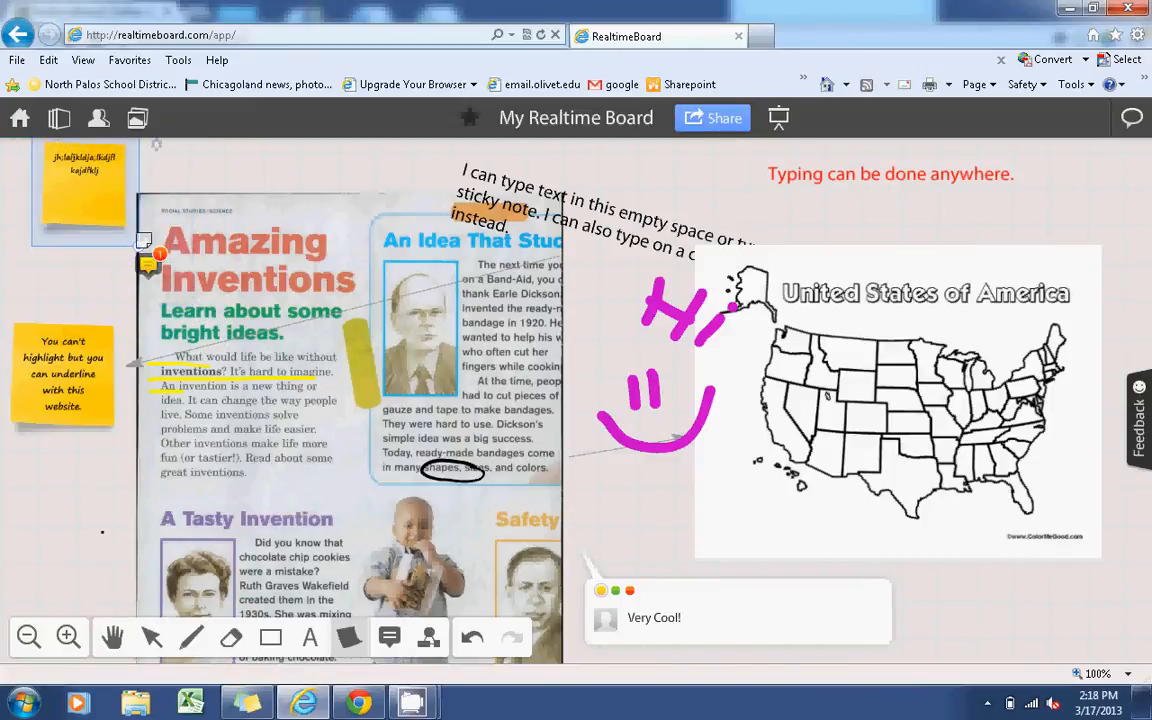
# - Move the filler-text sticky note onto the "Amazing Inventions" title and delete it
pyautogui.moveTo(110, 190); pyautogui.dragTo(221, 177)
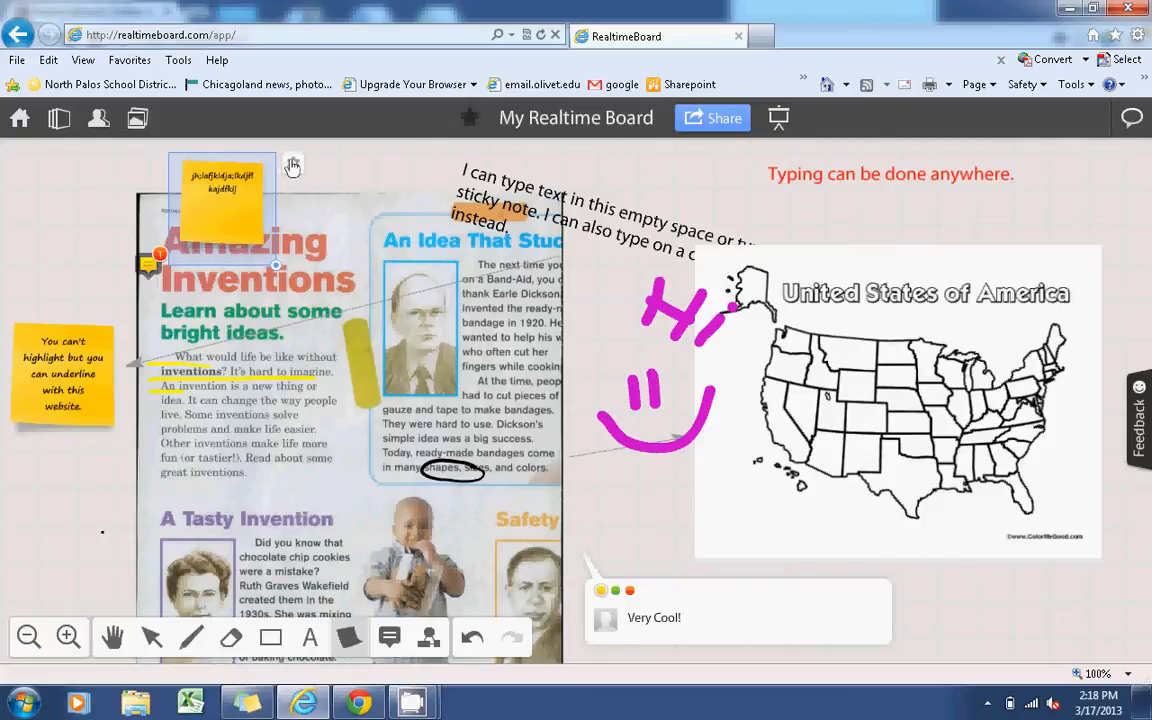
pyautogui.click(293, 165)
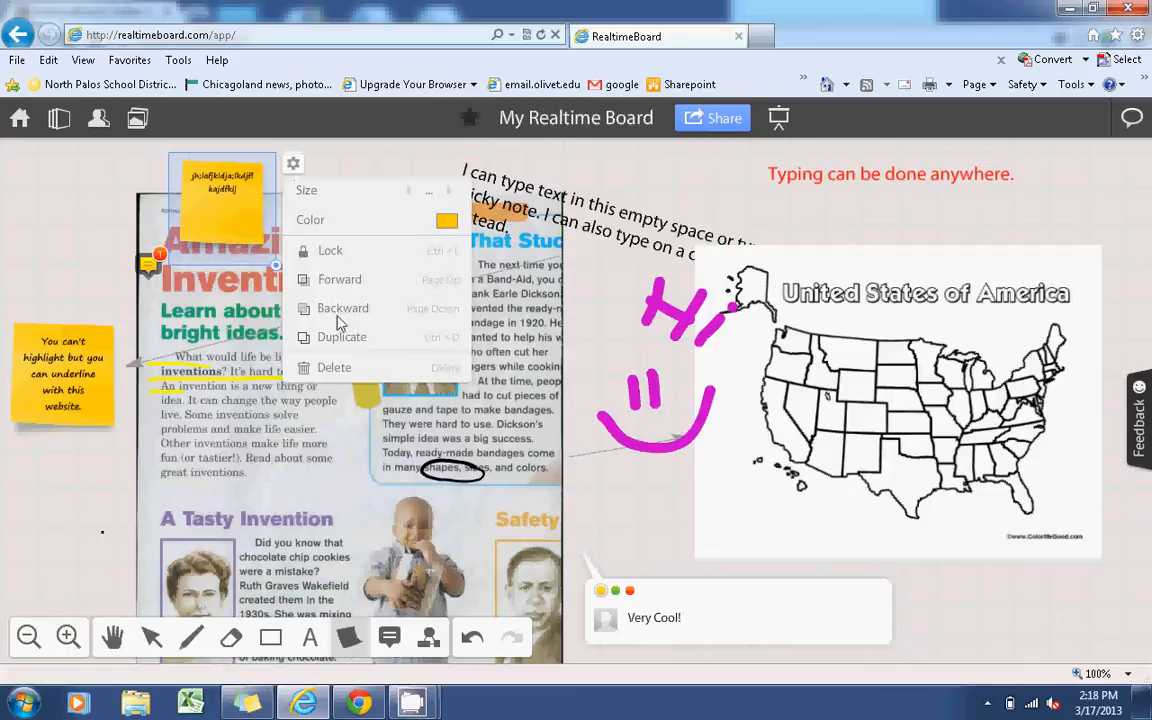
pyautogui.click(333, 368)
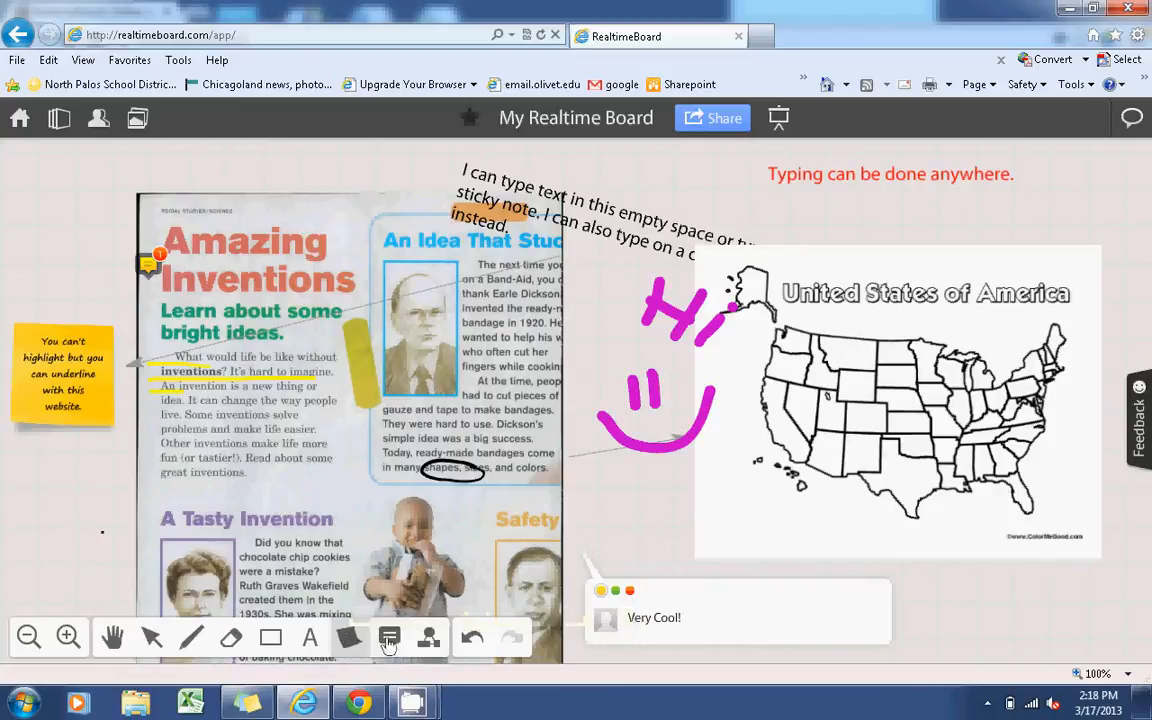
# - Read the comment attached to the "Amazing Inventions" title and switch to the selection tool
pyautogui.click(150, 266)
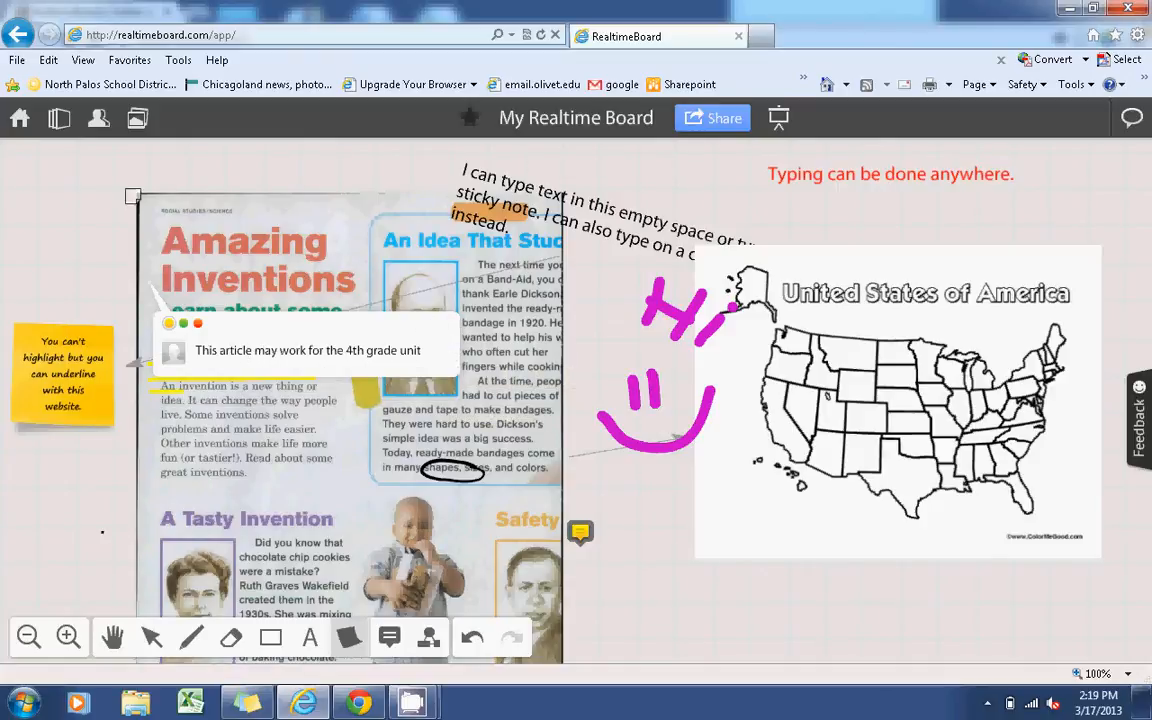
pyautogui.click(95, 181)
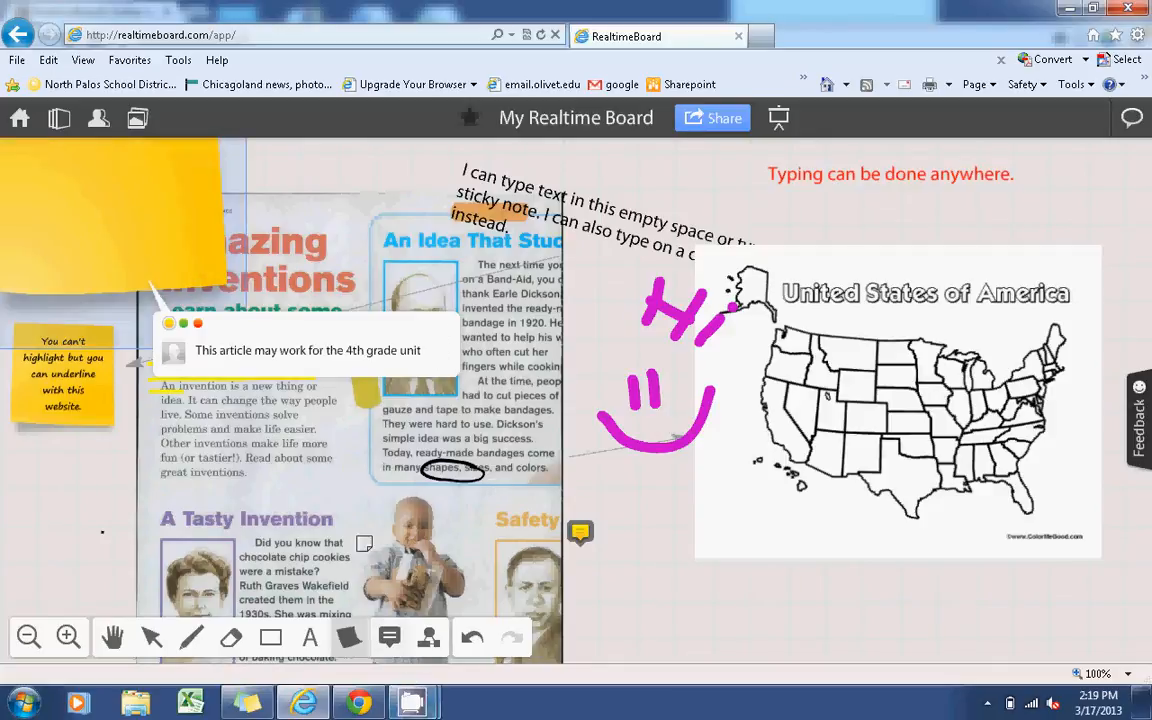
pyautogui.click(153, 636)
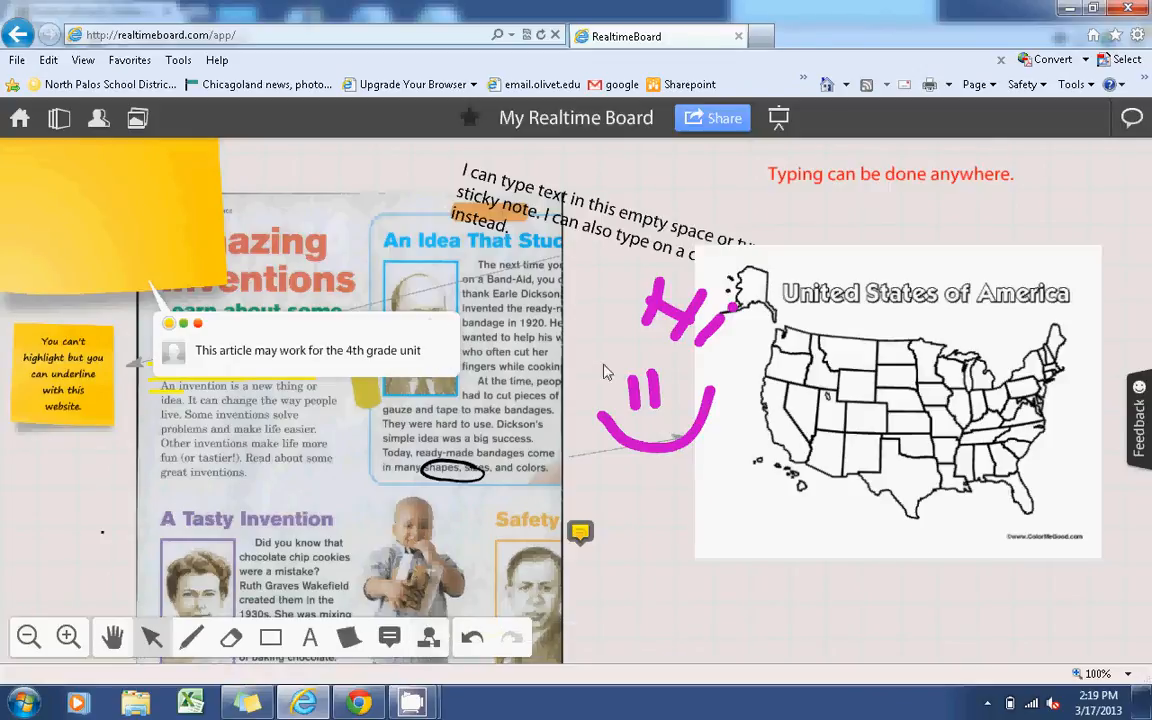
# - Draw a connector arrow from the United States map to the tilted text and select it
pyautogui.click(637, 212)
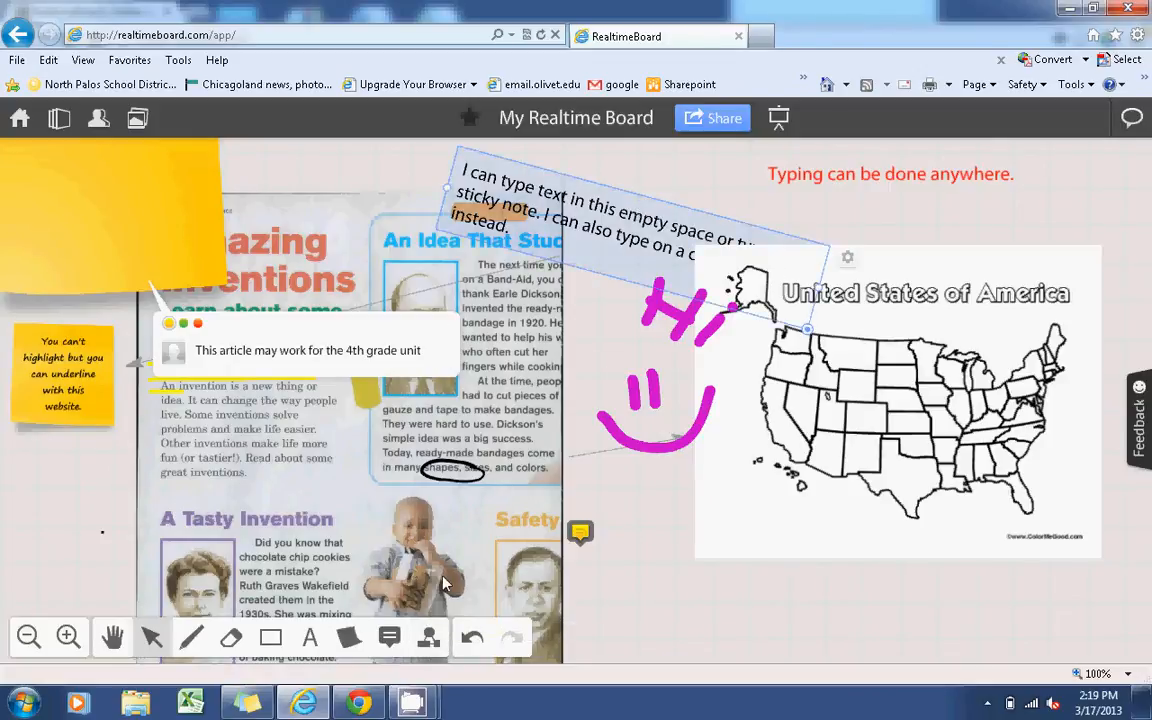
pyautogui.click(430, 638)
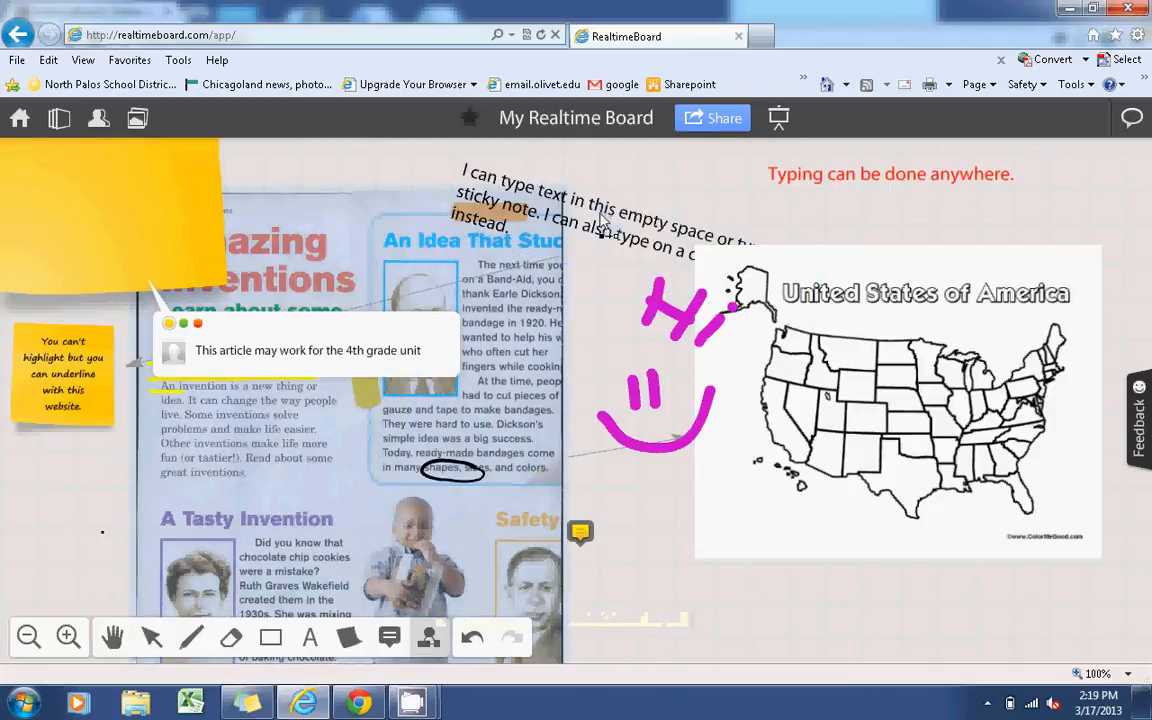
pyautogui.click(590, 240)
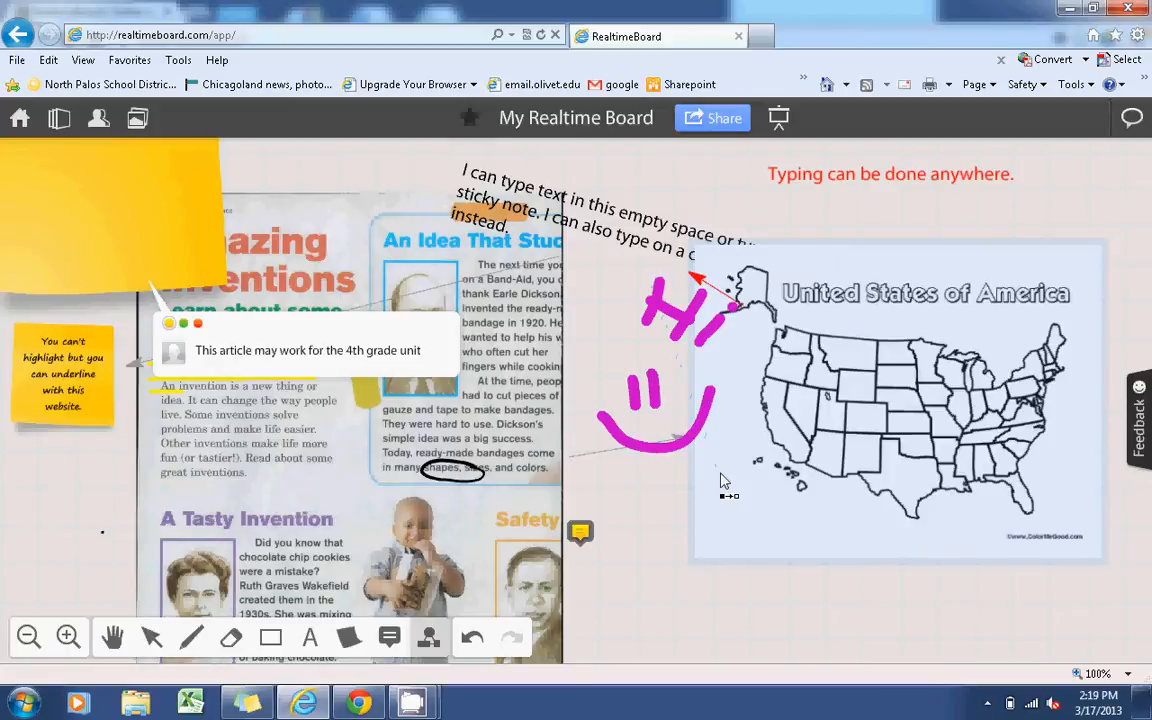
pyautogui.click(704, 288)
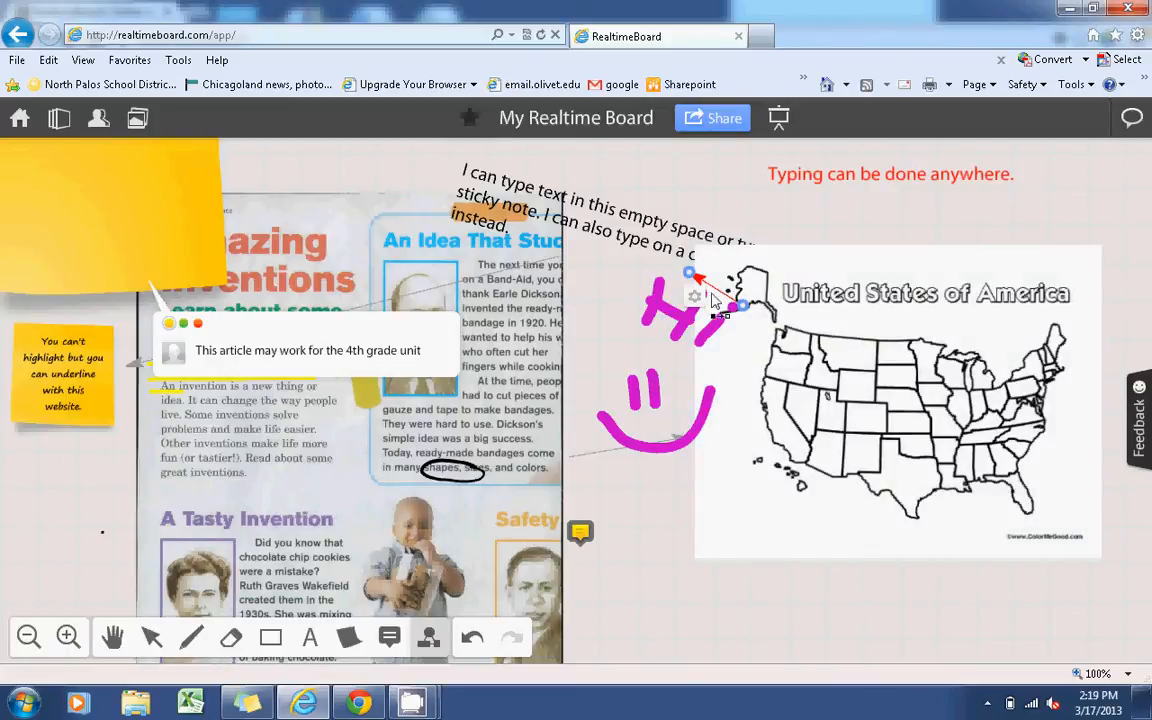
# - Change the connector arrow's color to blue and look over its line type options
pyautogui.click(695, 298)
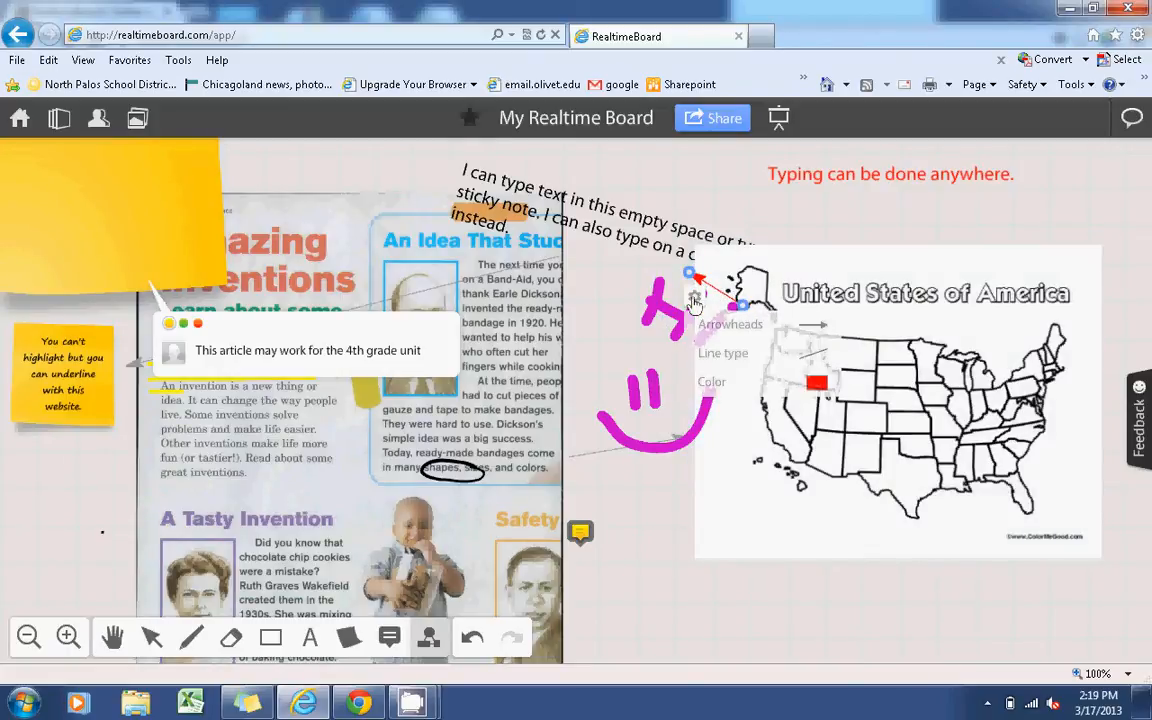
pyautogui.click(717, 389)
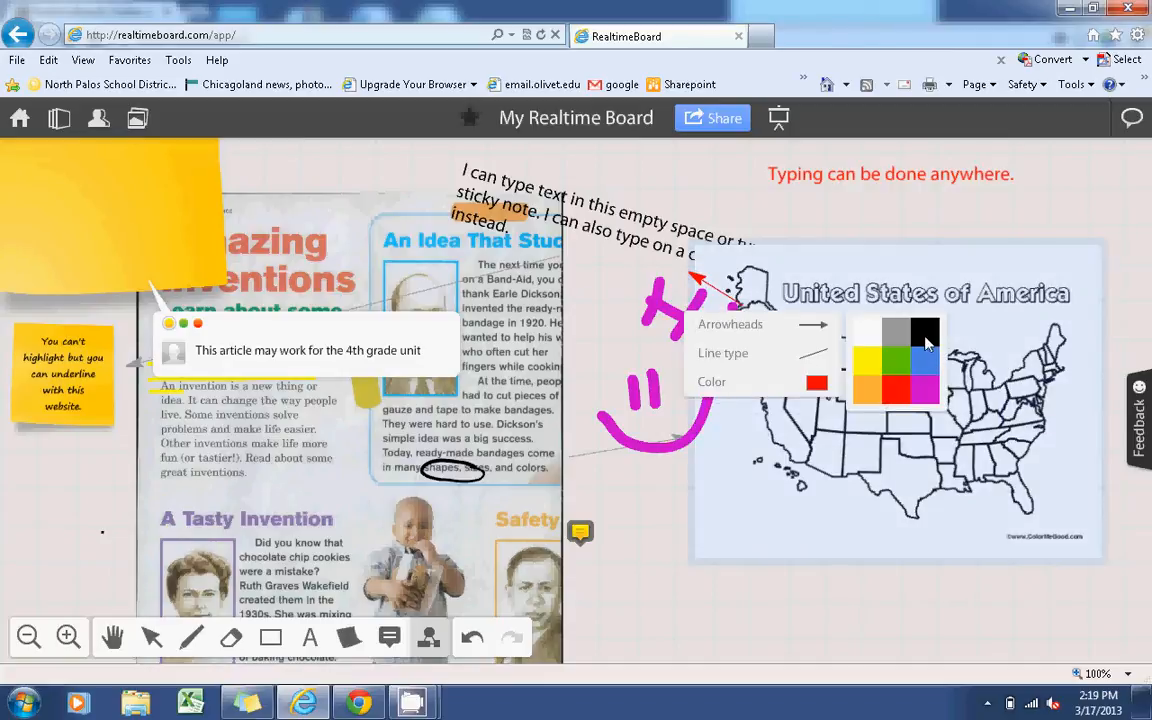
pyautogui.click(932, 368)
pyautogui.click(821, 357)
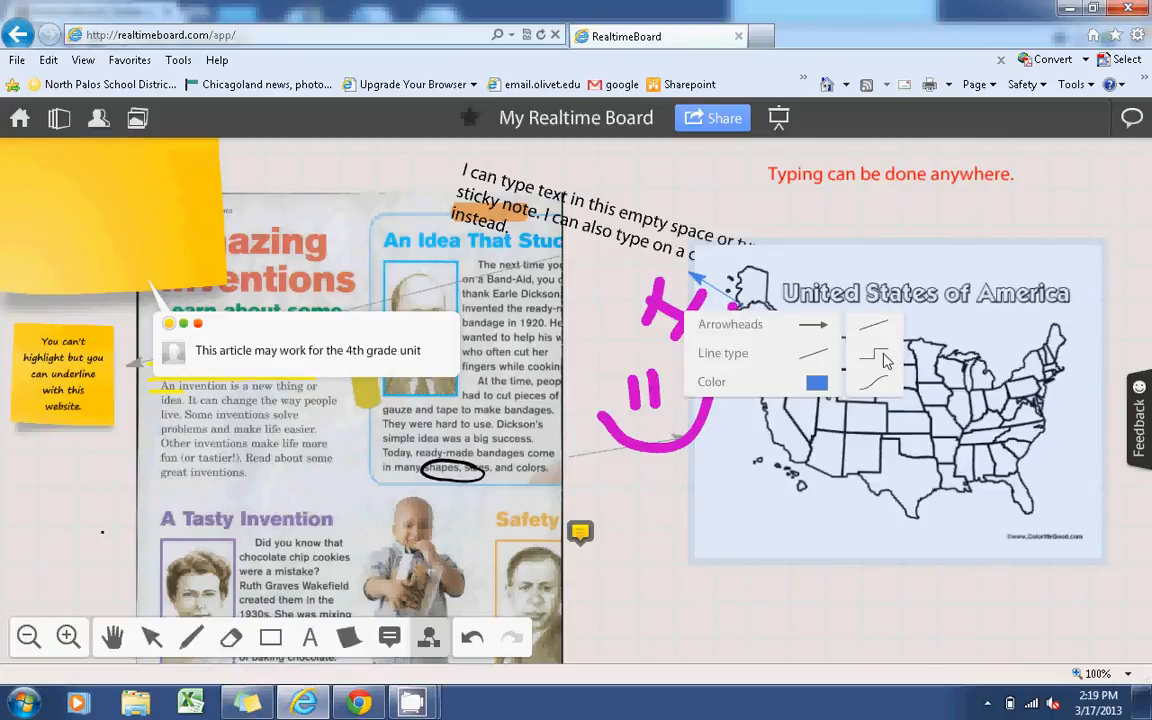
pyautogui.click(698, 281)
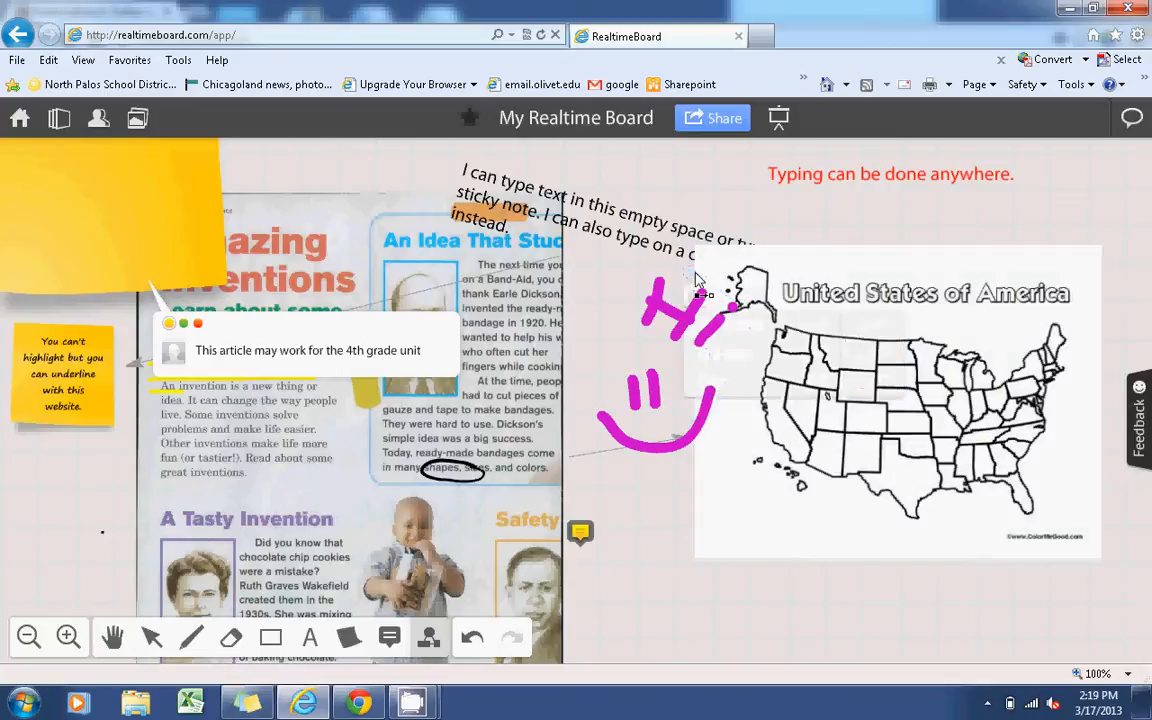
pyautogui.click(737, 306)
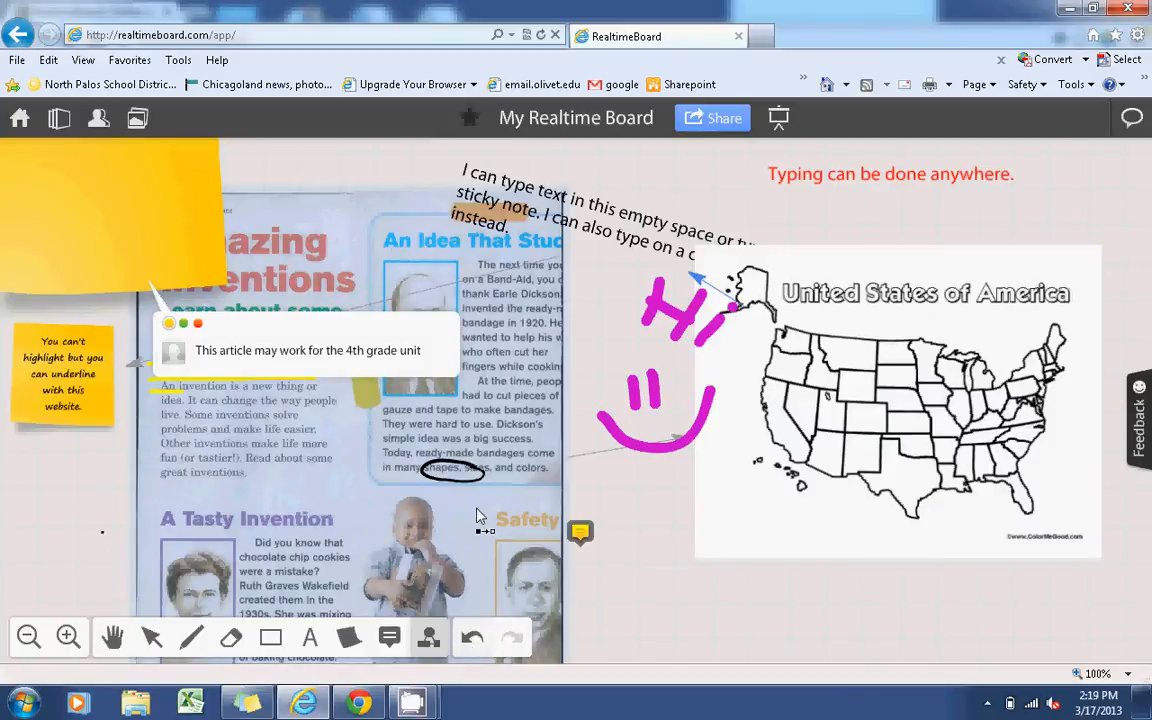
# - Undo the connector arrow, the blank sticky note, and the filler note's deletion and move
pyautogui.click(472, 647)
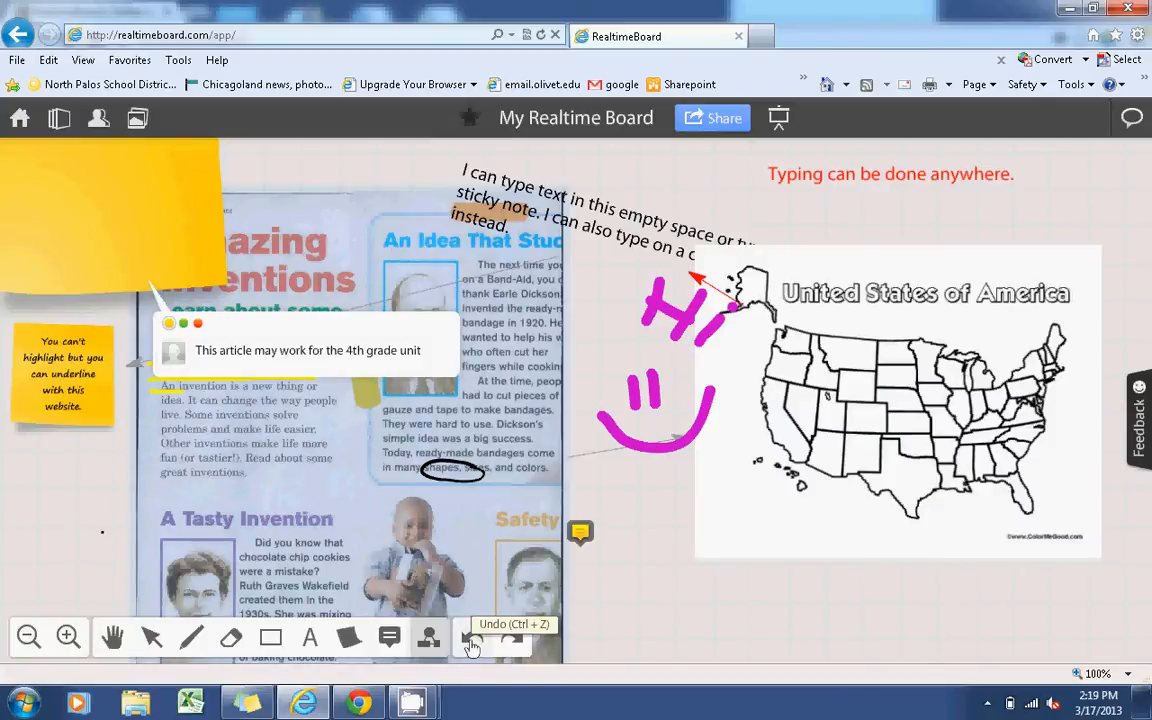
pyautogui.click(472, 648)
pyautogui.click(472, 648)
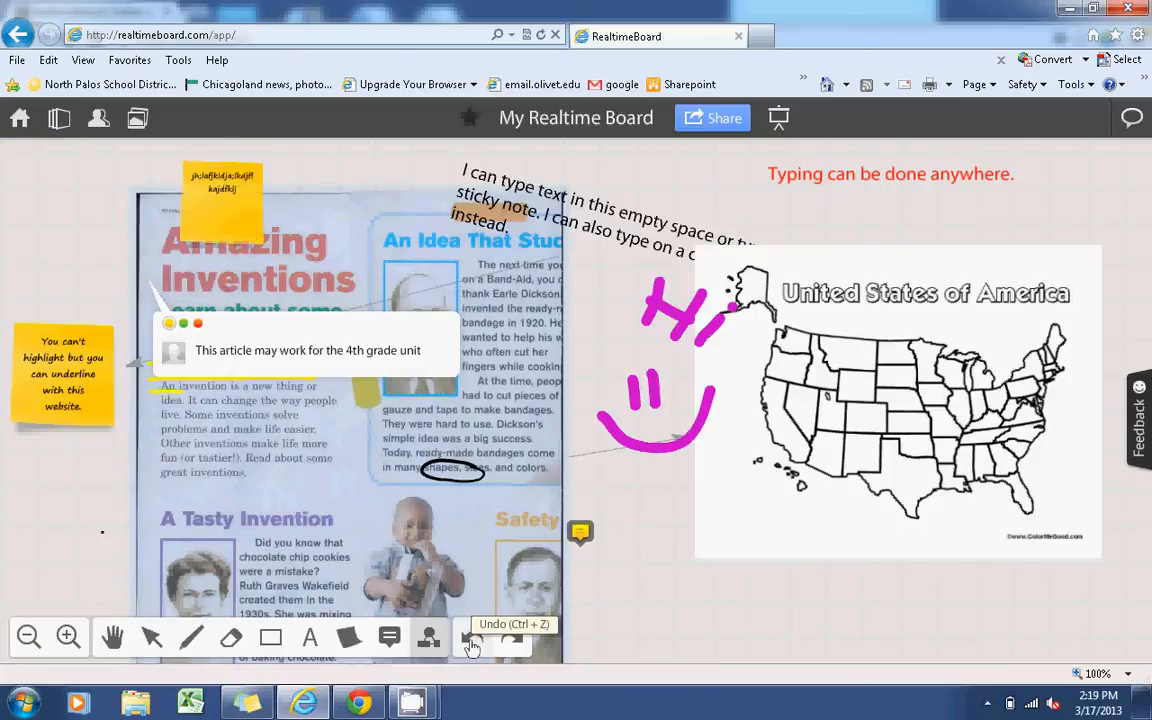
pyautogui.click(472, 648)
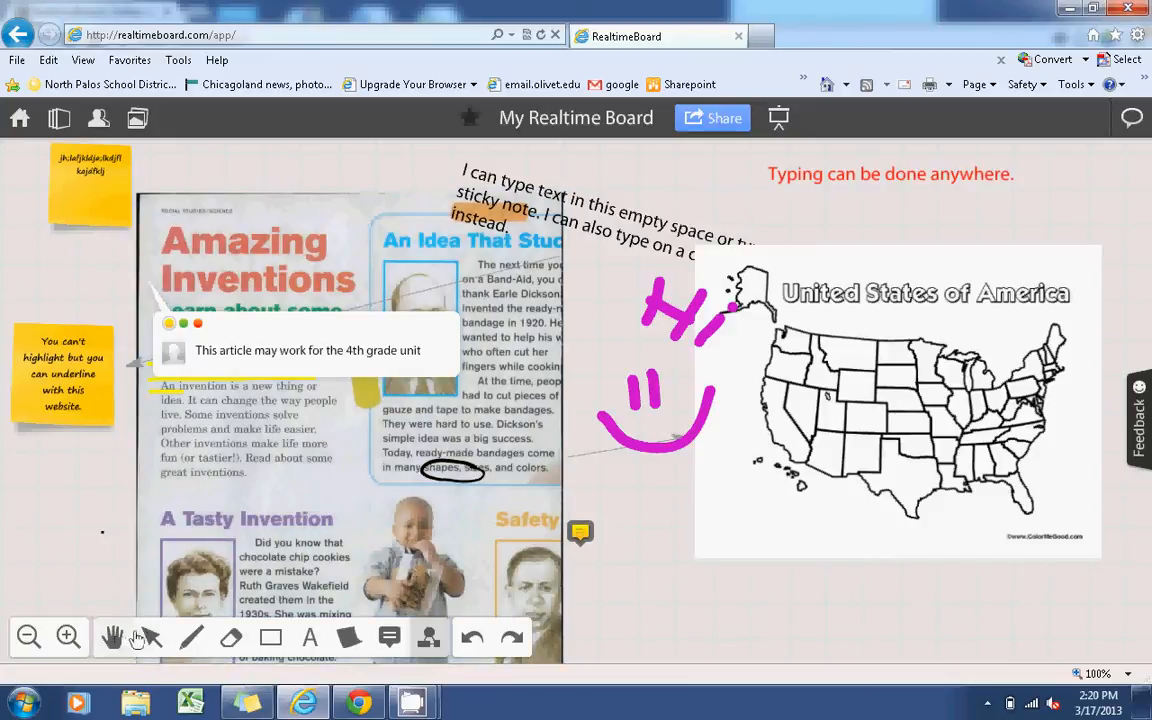
# - Try zooming the board out and in, and pan it to view the lower part of the article
pyautogui.click(28, 637)
pyautogui.click(68, 637)
pyautogui.click(28, 637)
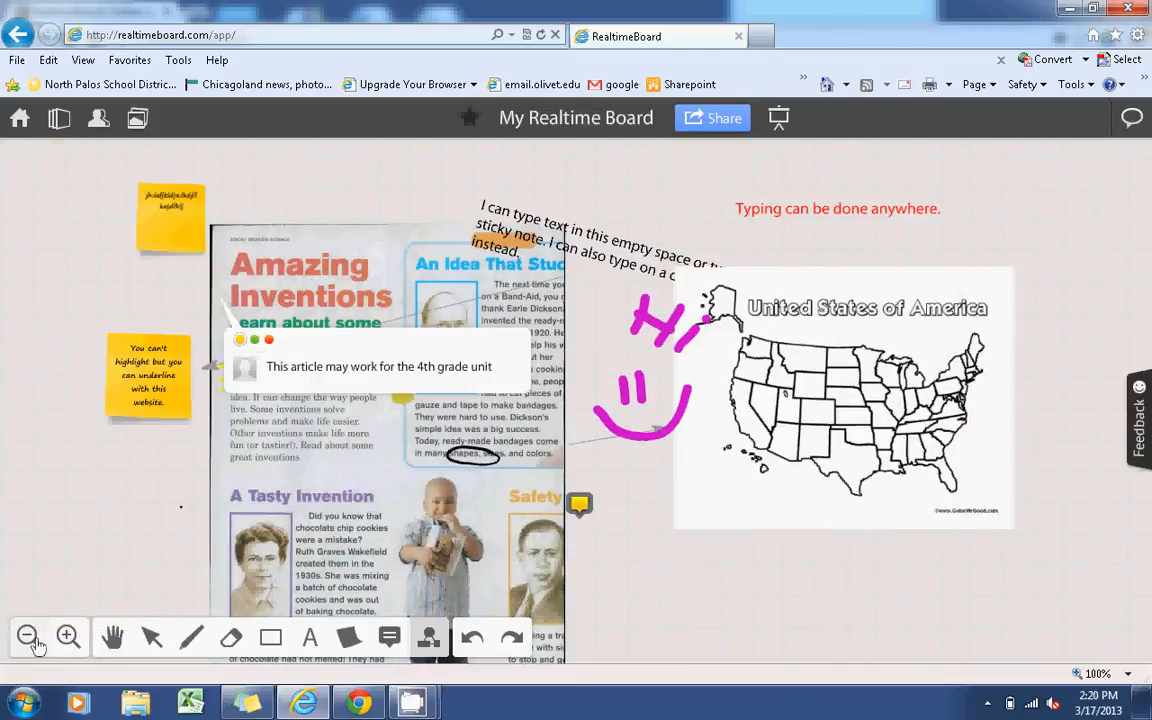
pyautogui.click(112, 637)
pyautogui.moveTo(260, 540); pyautogui.dragTo(291, 469)
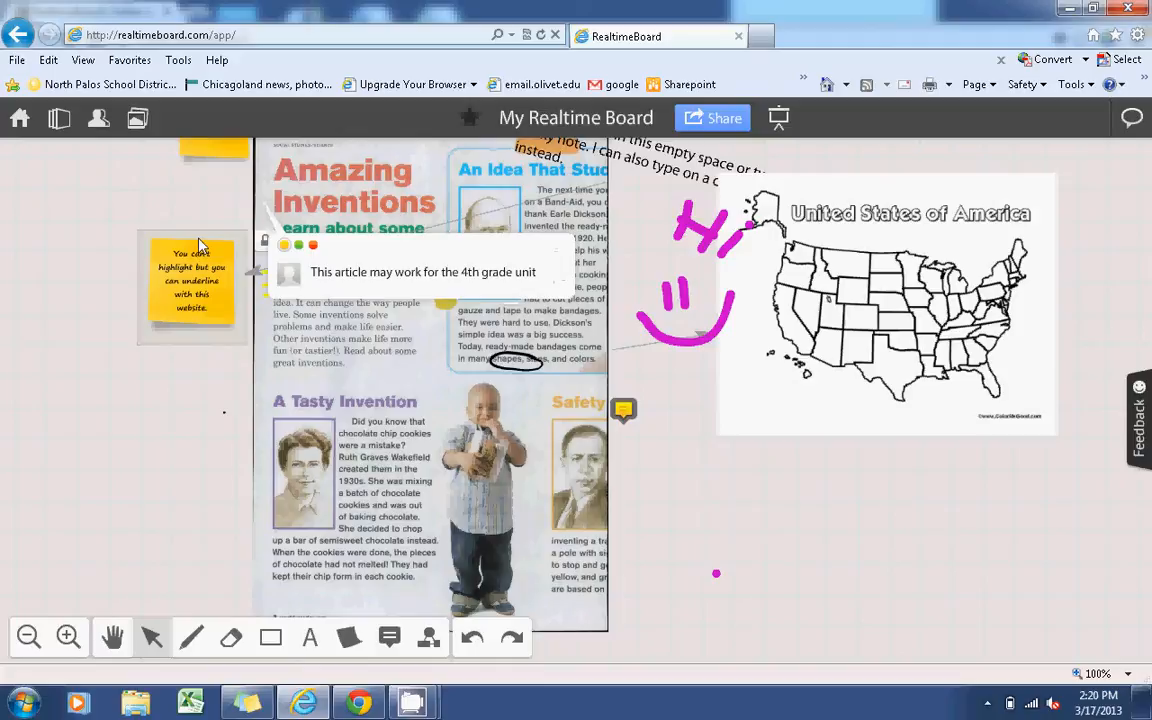
# - Look over the board's sharing options, including participant invitations, saving and link copying, and the presentation controls
pyautogui.click(709, 121)
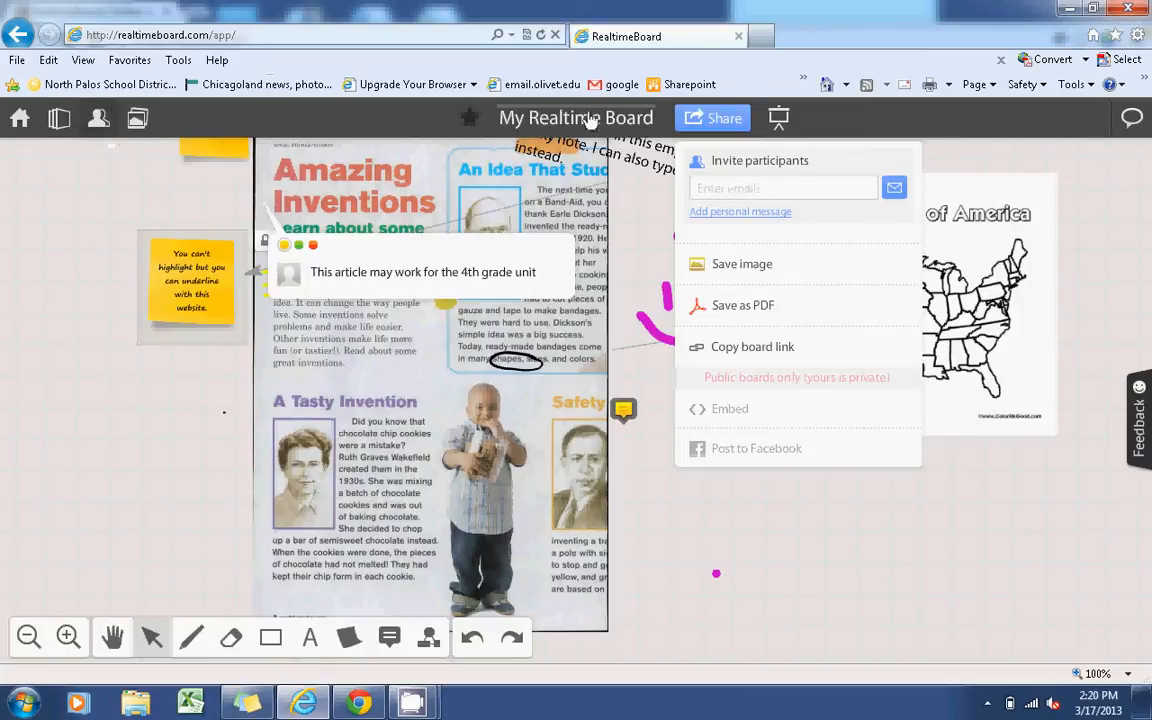
pyautogui.click(751, 187)
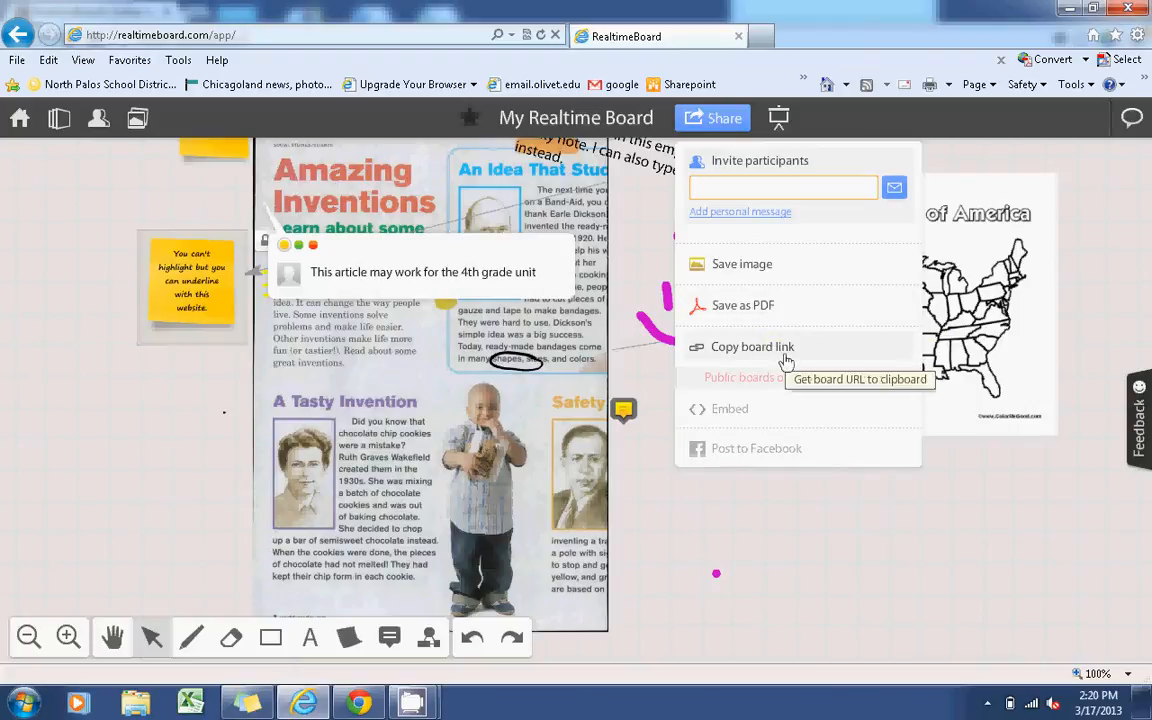
pyautogui.click(952, 474)
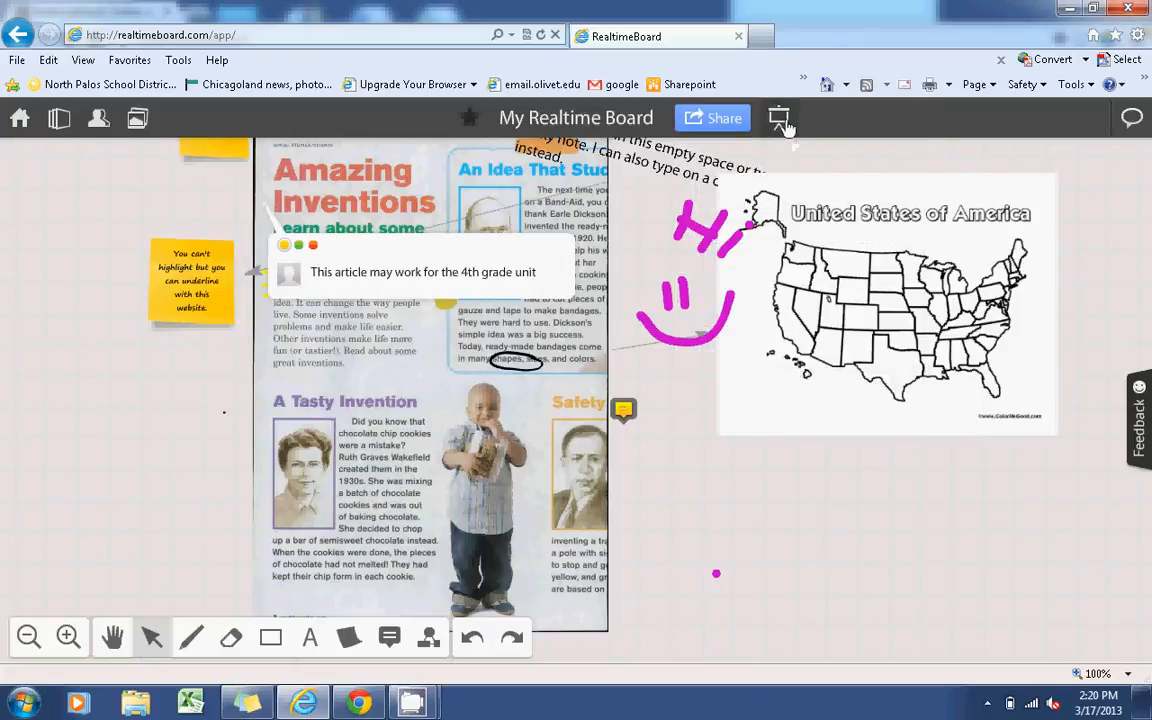
pyautogui.click(781, 119)
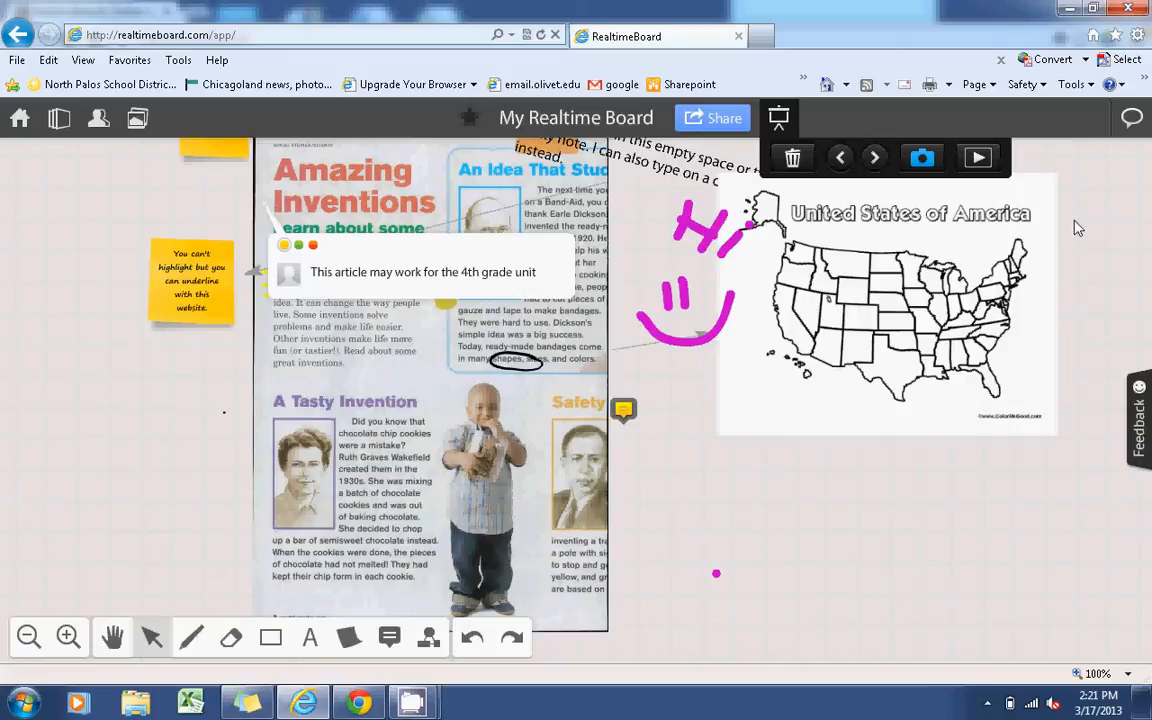
pyautogui.click(779, 117)
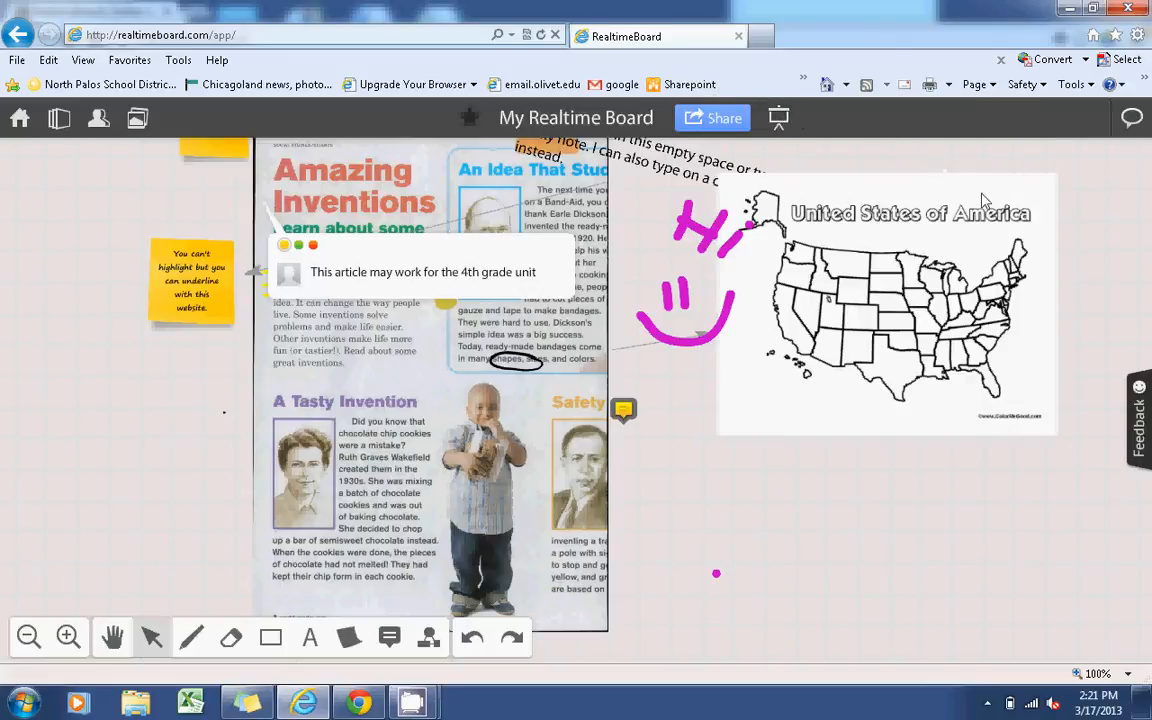
# - Review the messages in the board chat and close the chat
pyautogui.click(1132, 118)
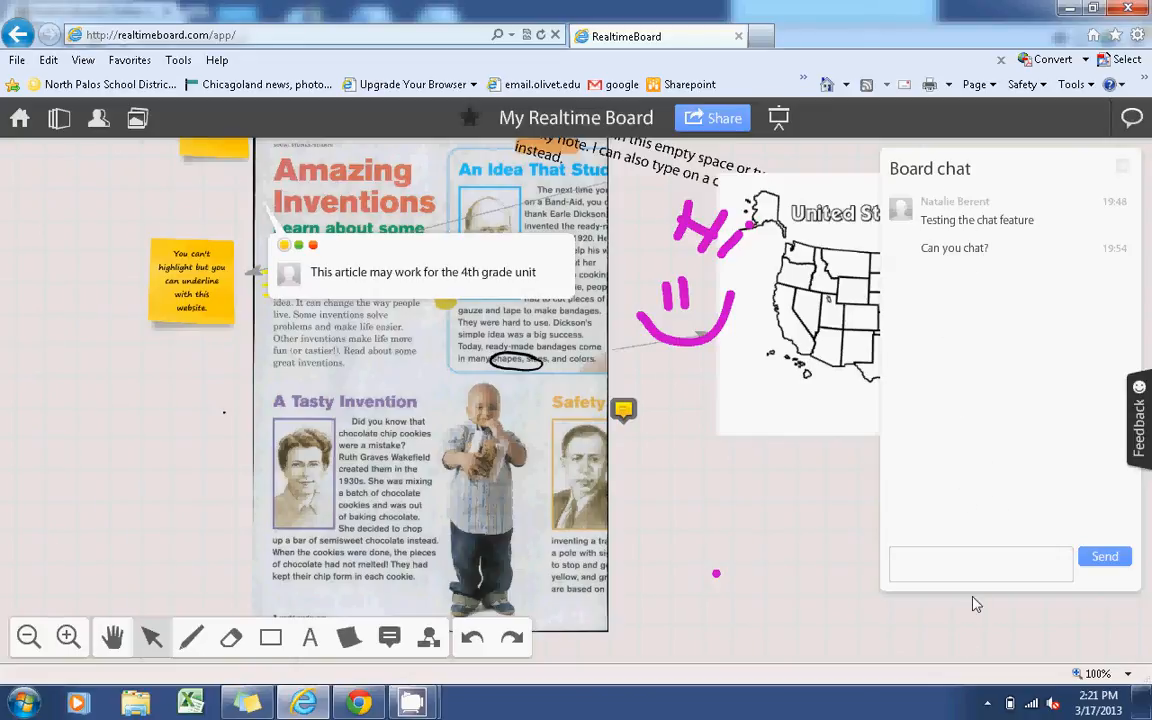
pyautogui.moveTo(981, 220); pyautogui.dragTo(1050, 228)
pyautogui.click(973, 268)
pyautogui.click(1131, 118)
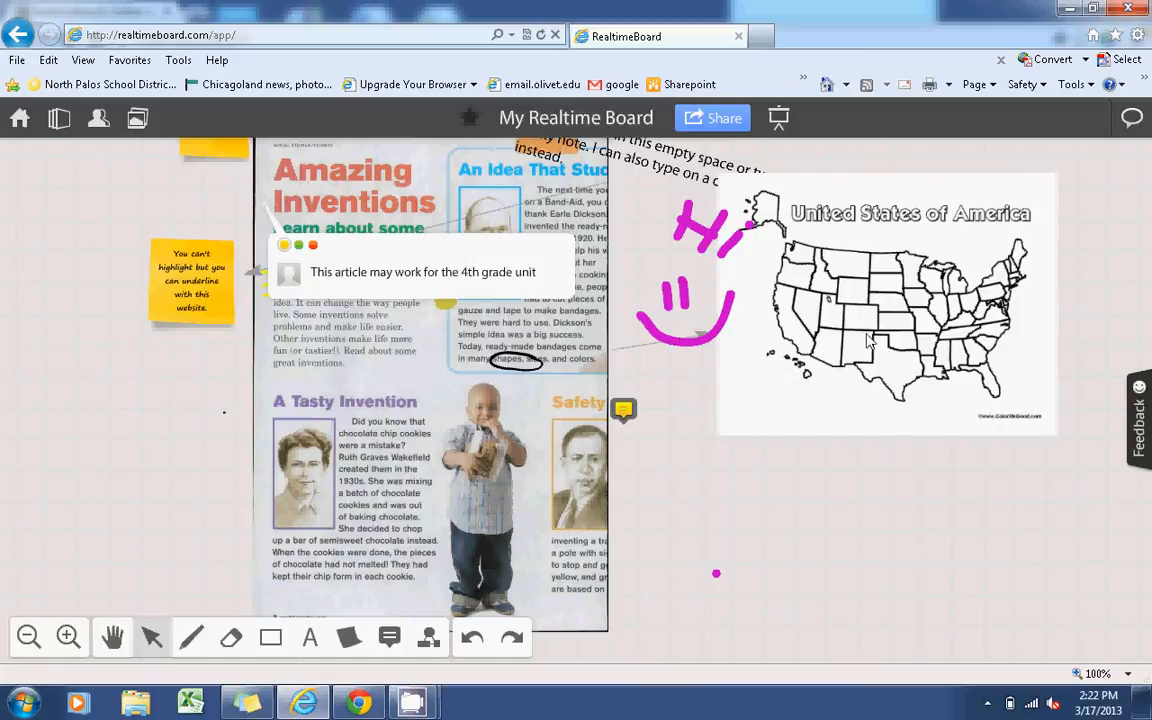